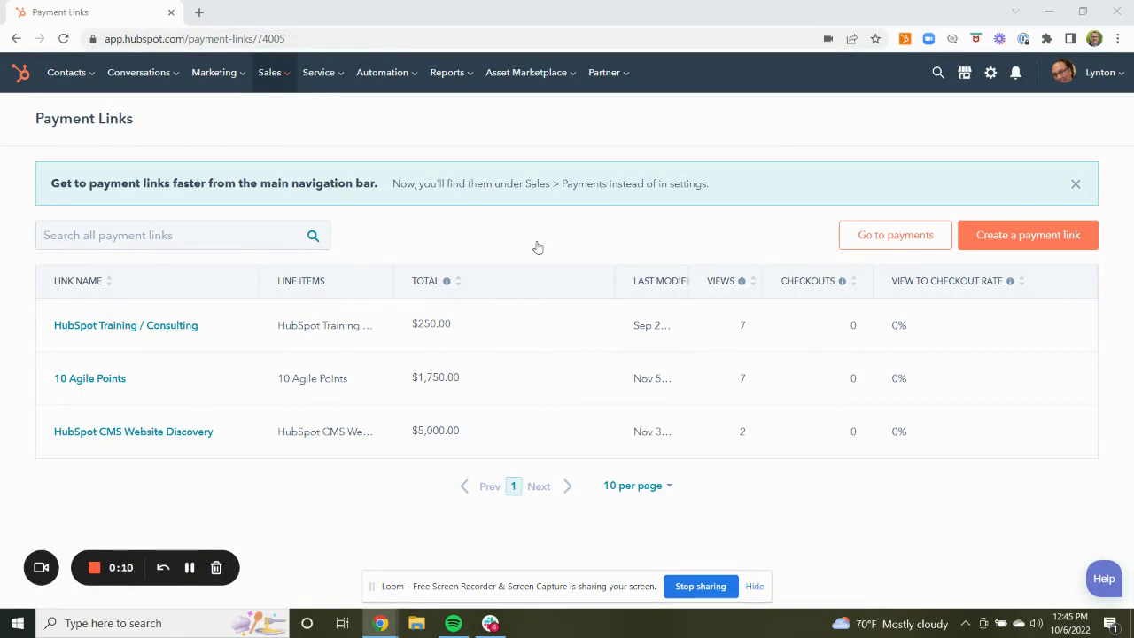
# - Start a new payment link and open the form for a custom line item
pyautogui.click(1026, 235)
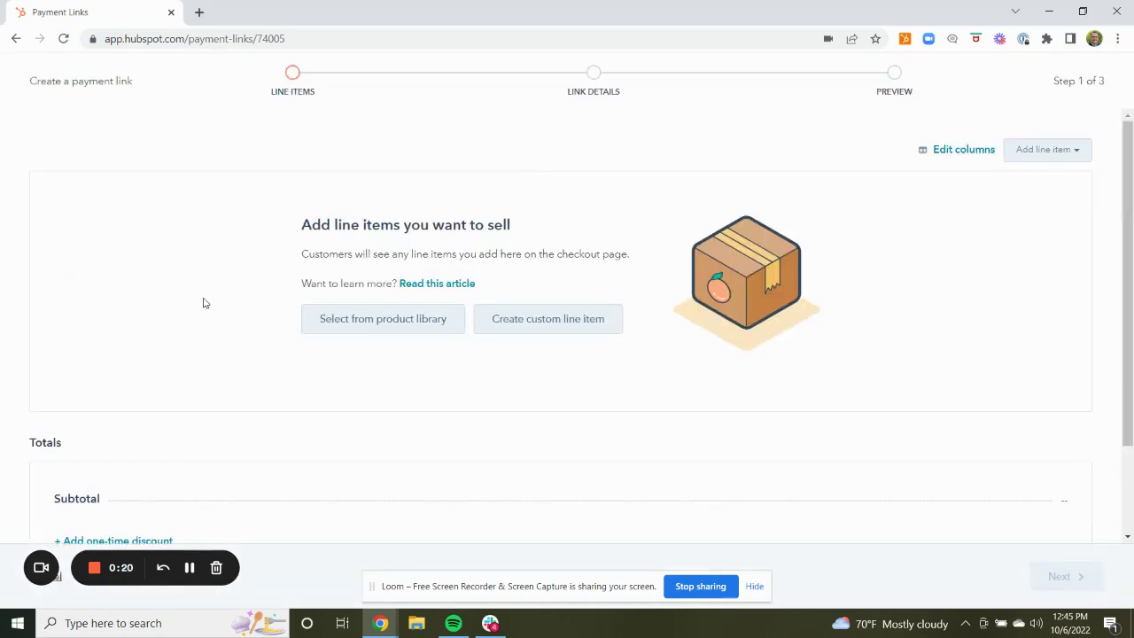
pyautogui.scroll(-1, 179, 307)
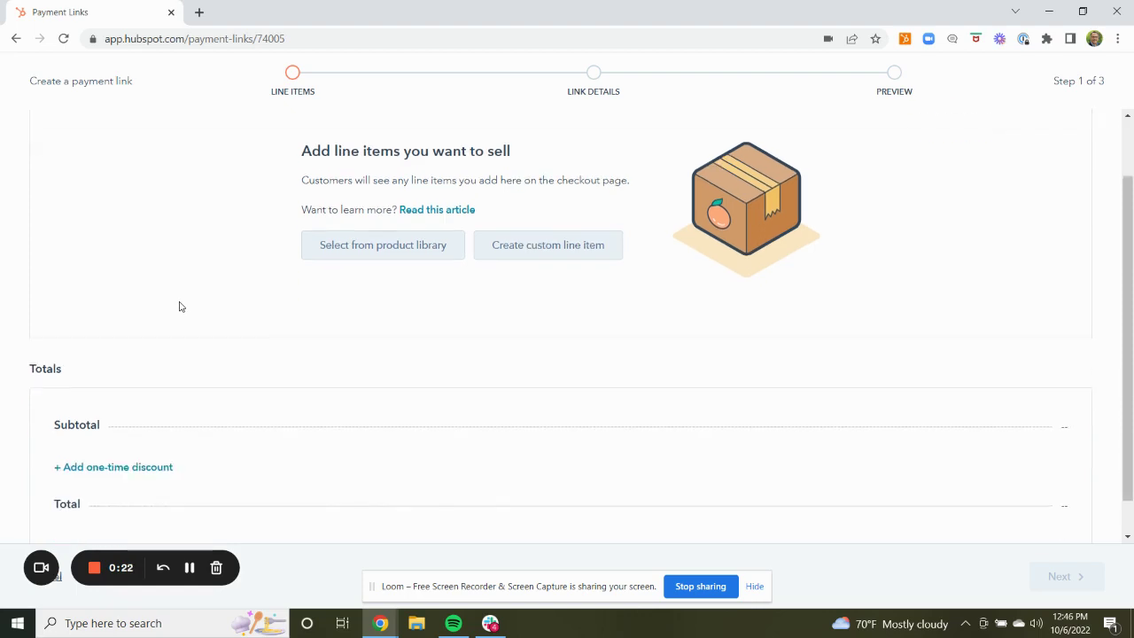
pyautogui.scroll(1, 179, 307)
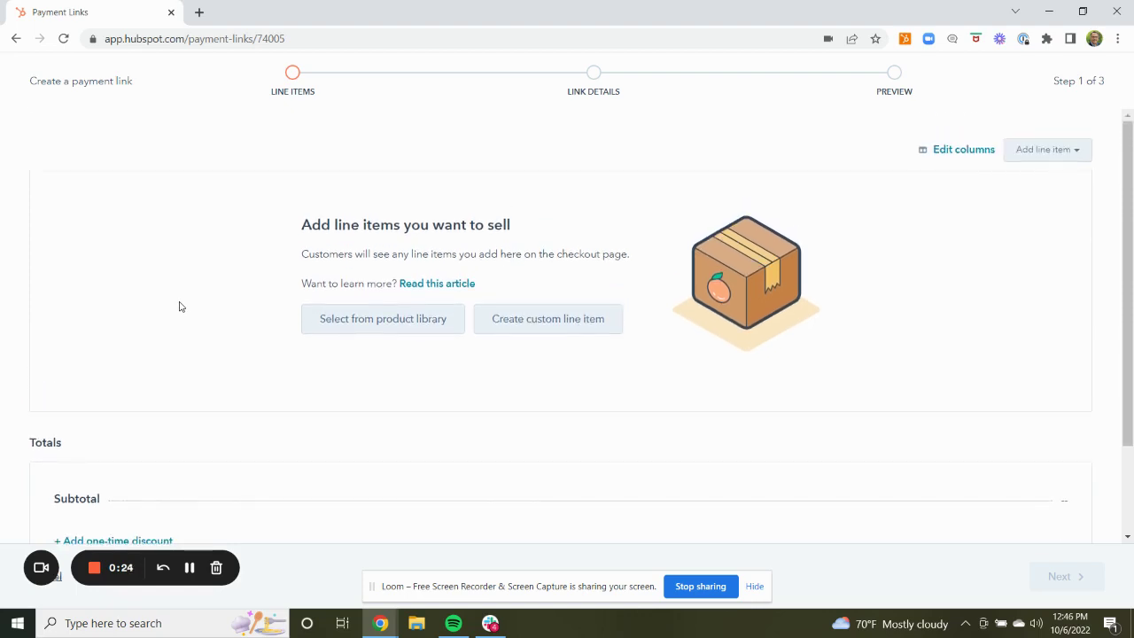
pyautogui.scroll(-2, 179, 306)
pyautogui.scroll(2, 179, 306)
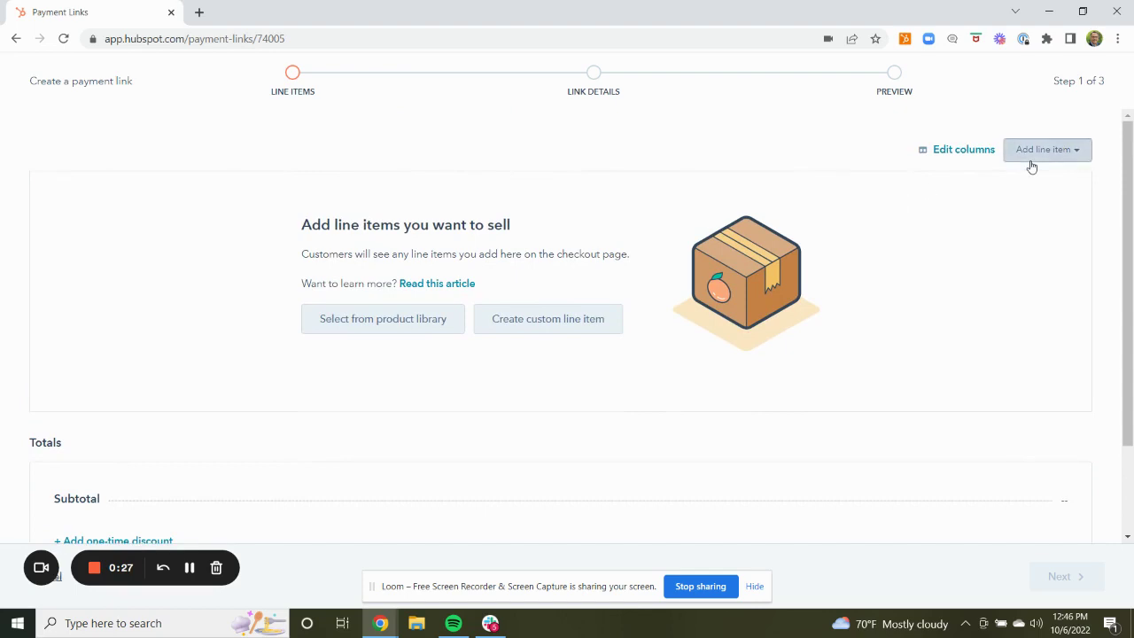
pyautogui.click(1031, 167)
pyautogui.click(995, 221)
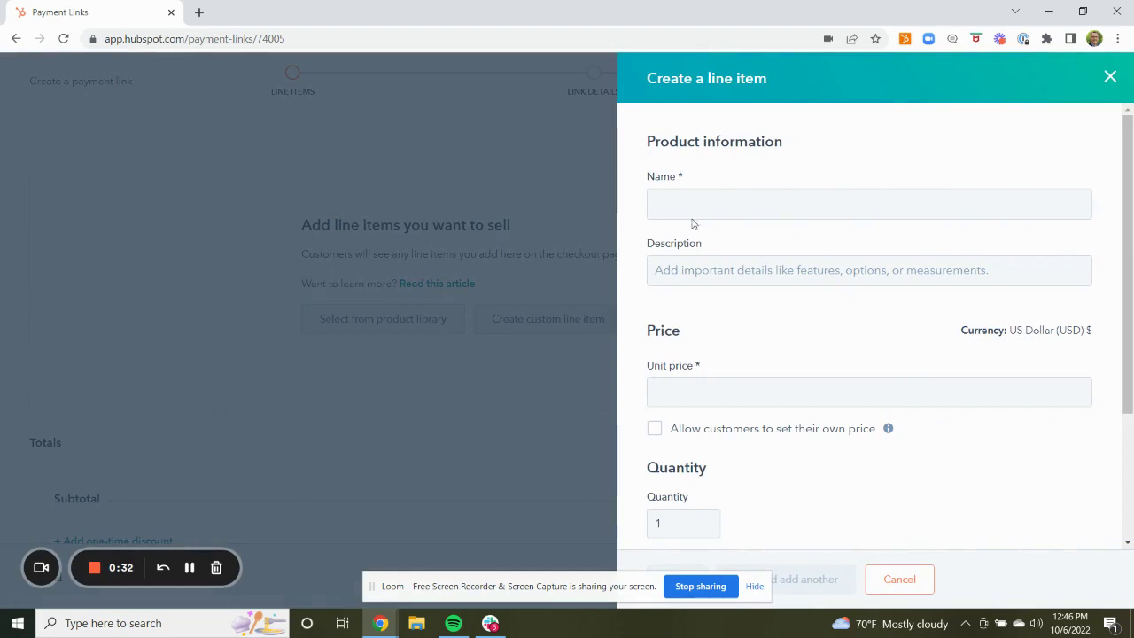
# - Create and save a line item named "Consulting Service" with a unit price of $100
pyautogui.write('Test')
pyautogui.write('Consulting Service')
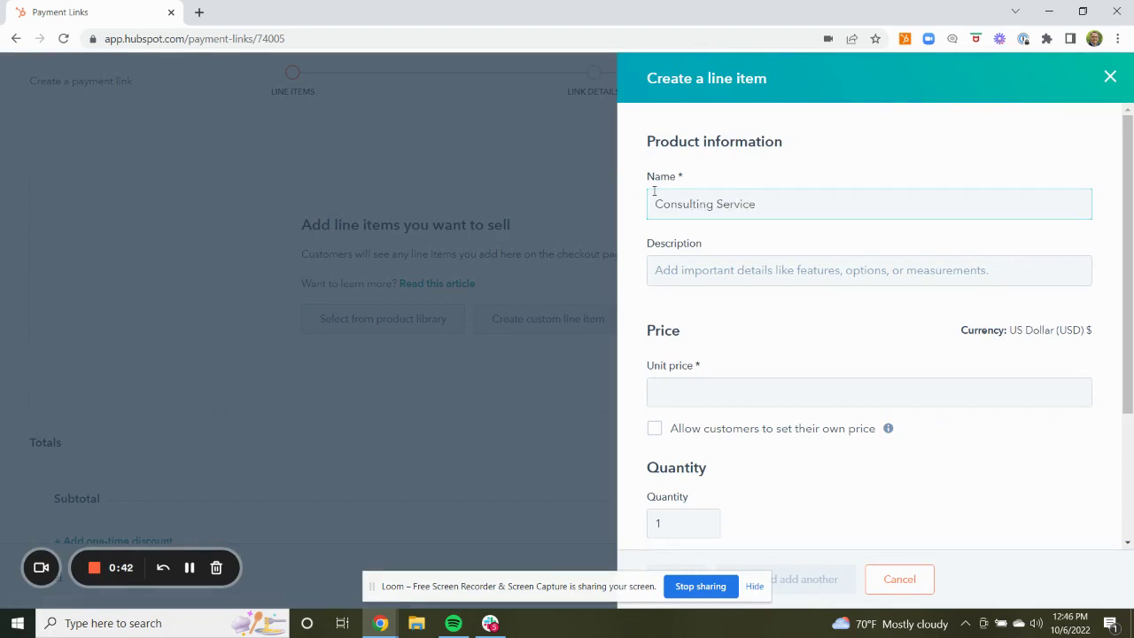
pyautogui.click(727, 392)
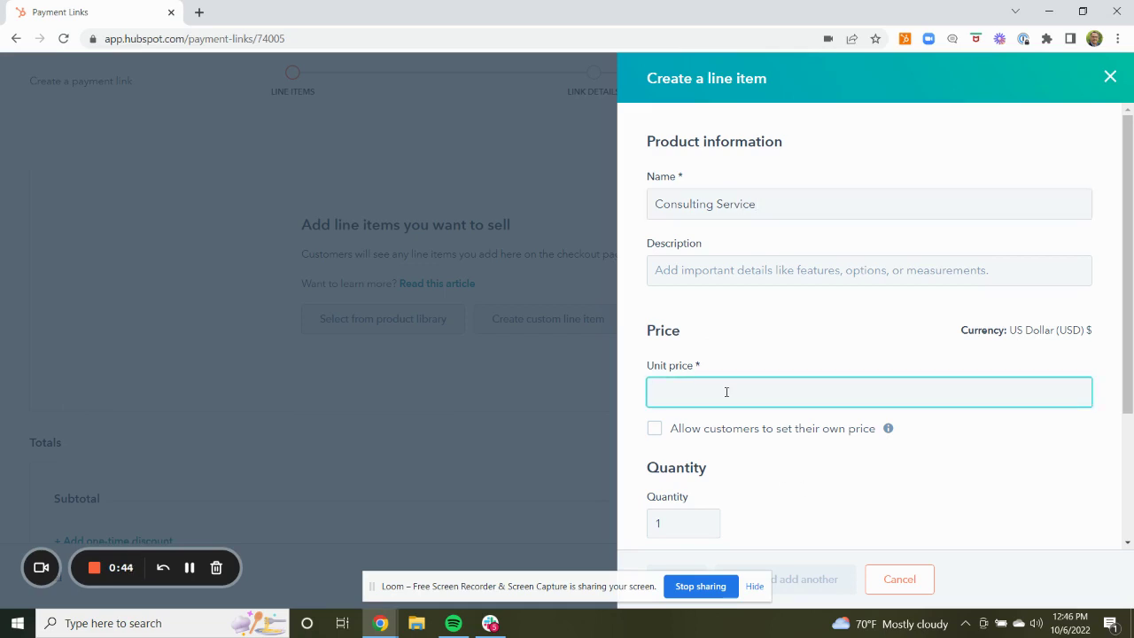
pyautogui.write('100')
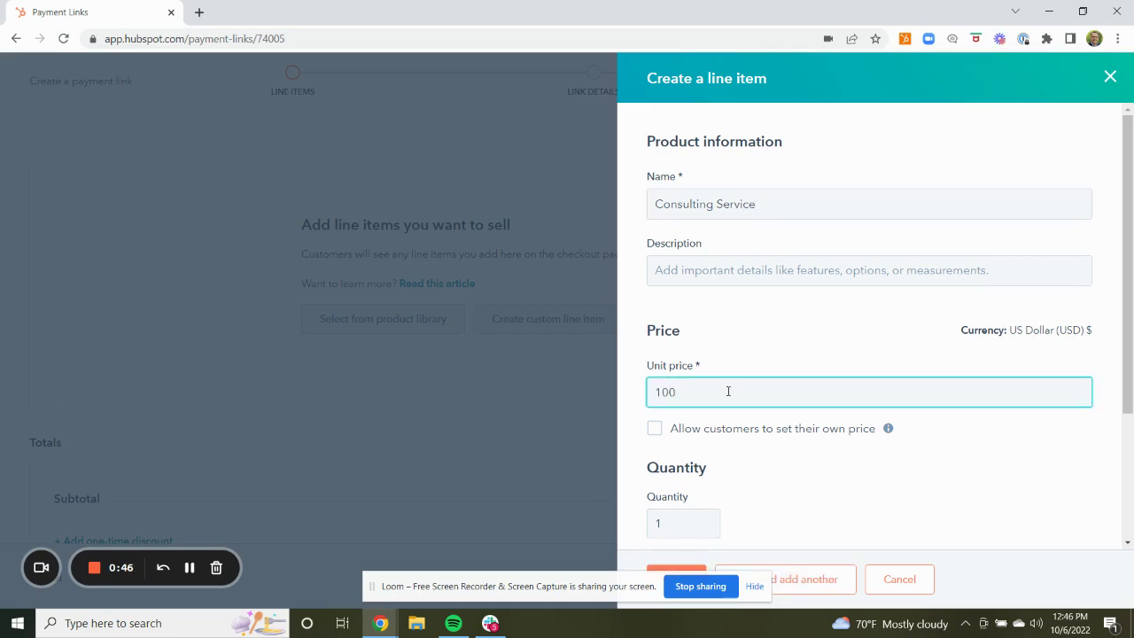
pyautogui.scroll(-2, 777, 354)
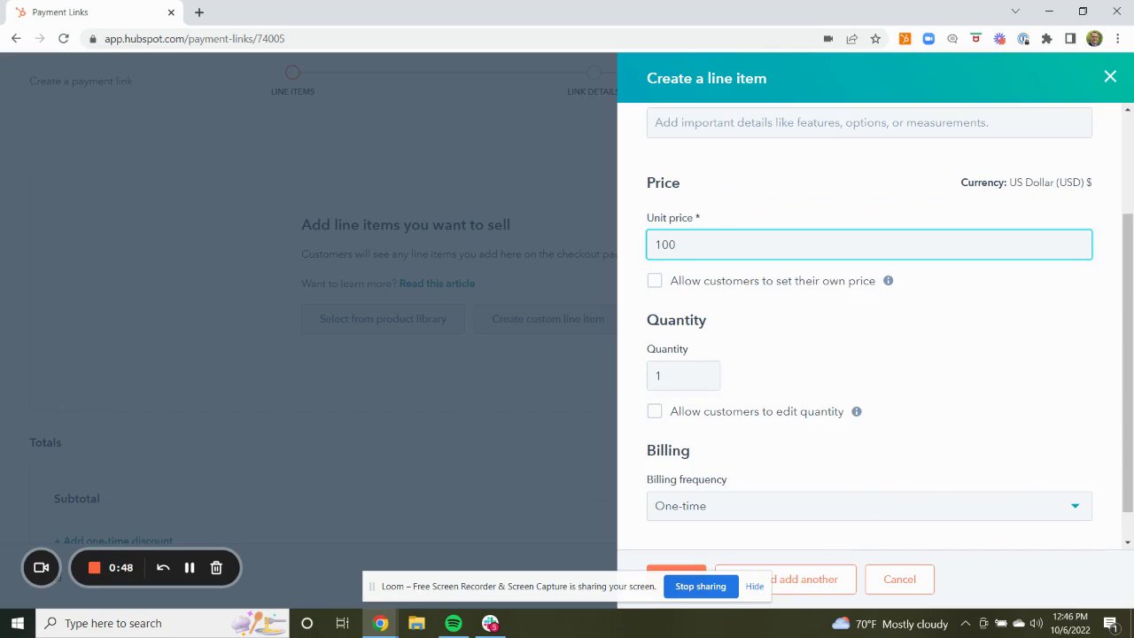
pyautogui.click(797, 503)
pyautogui.scroll(-1, 797, 503)
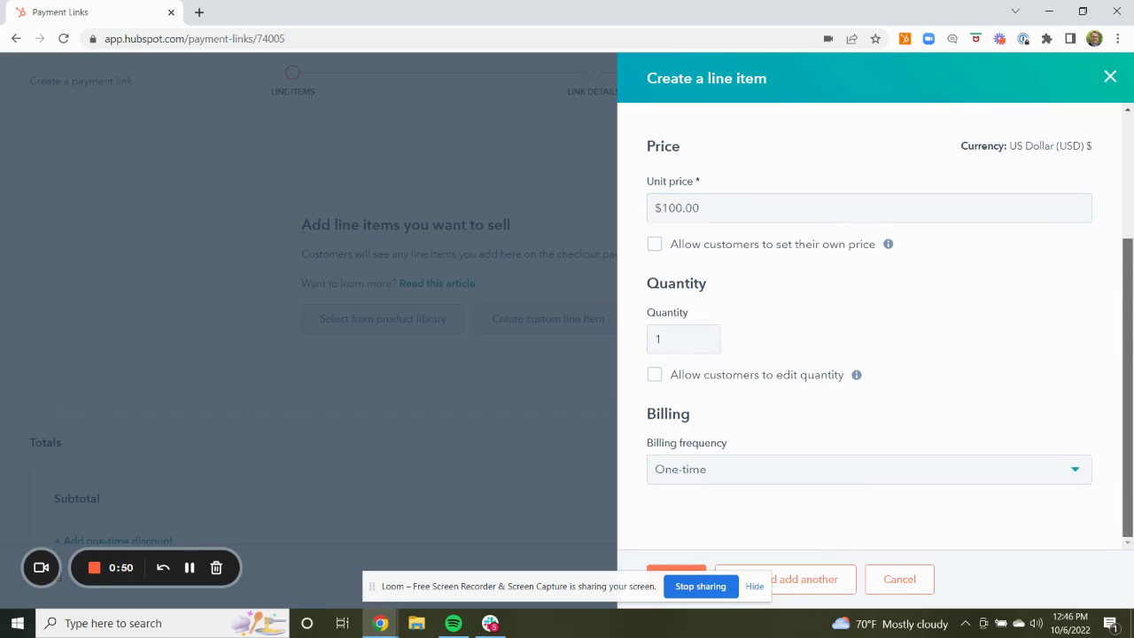
pyautogui.moveTo(625, 589); pyautogui.dragTo(452, 526)
pyautogui.click(676, 580)
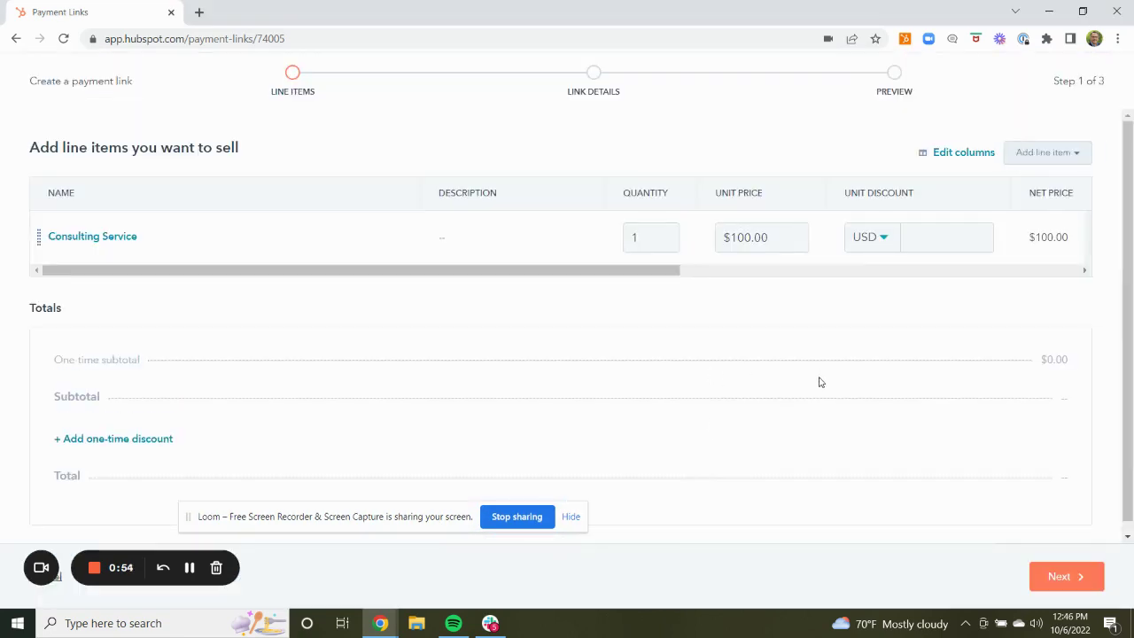
# - Continue to the link details and enter "Consulting Service" as the internal link name
pyautogui.scroll(-1, 1066, 580)
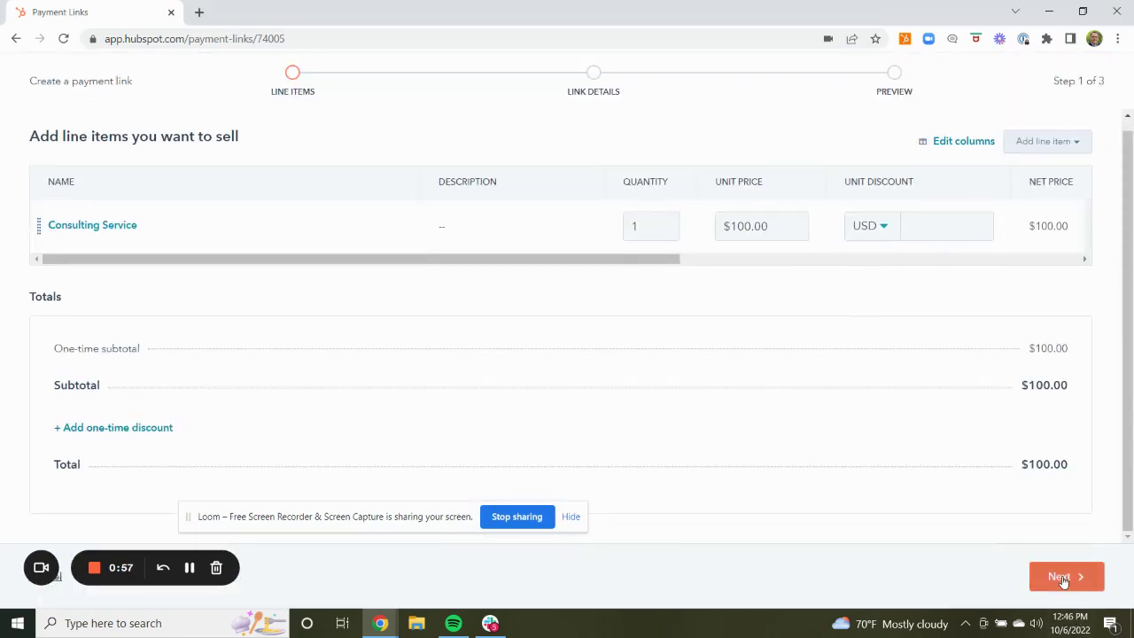
pyautogui.click(1062, 577)
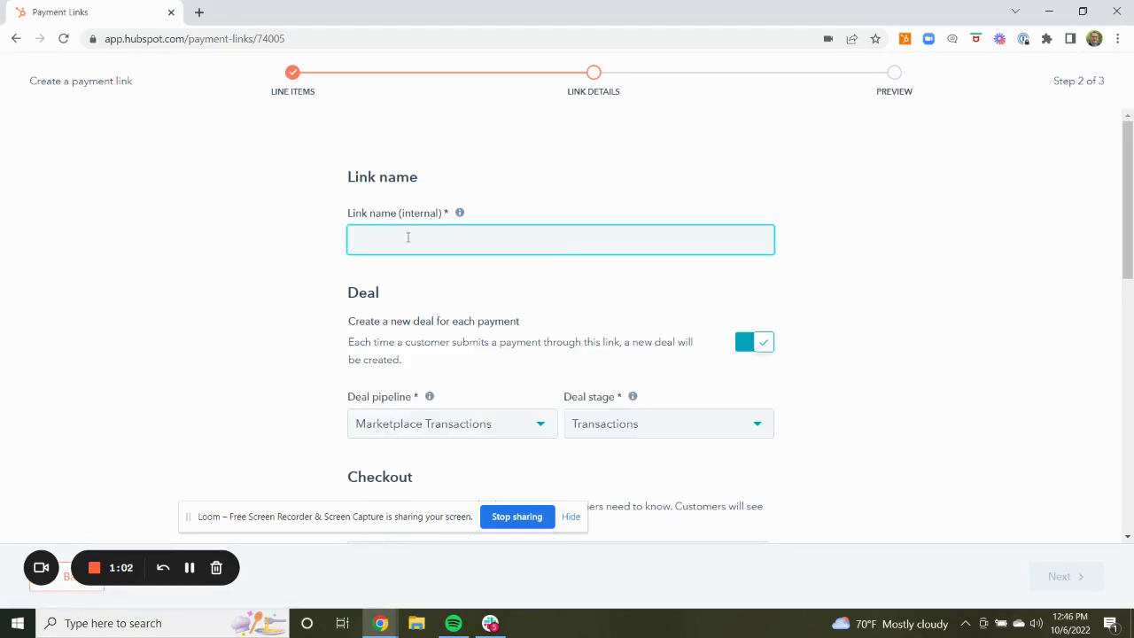
pyautogui.write('Co')
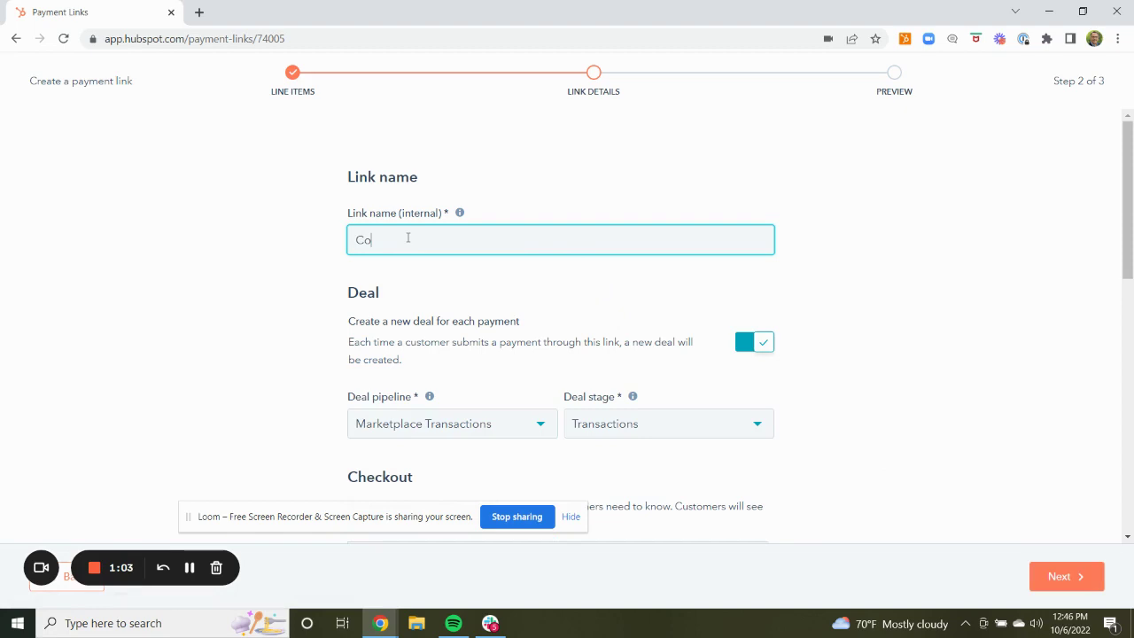
pyautogui.write('nsulty')
pyautogui.write('ng Service')
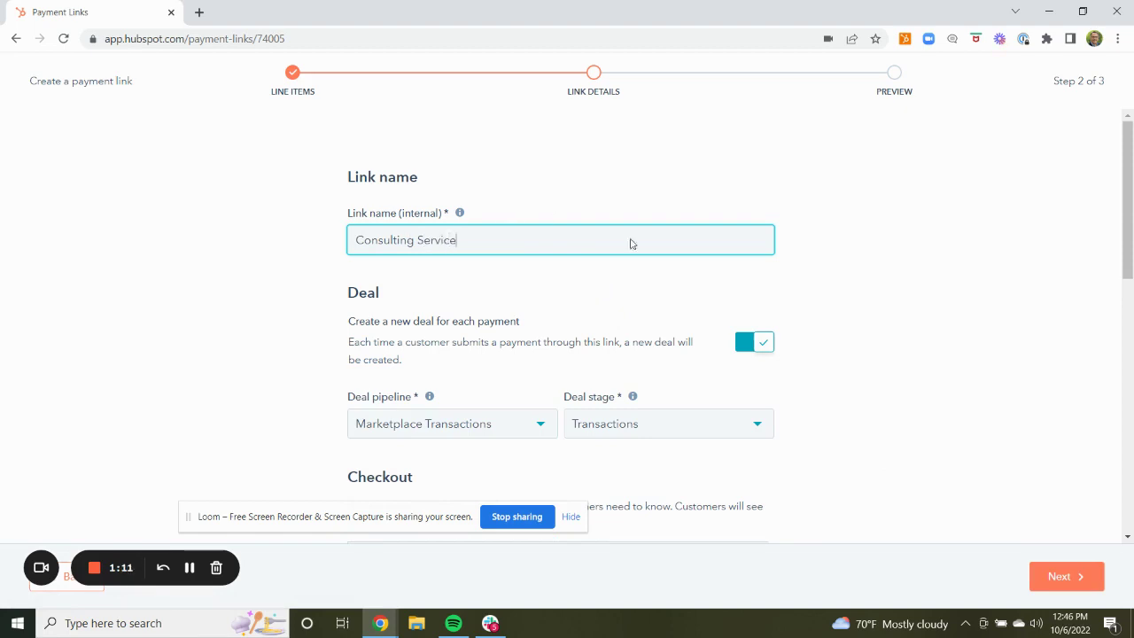
# - Set the deal pipeline for payments made through this link to Sales
pyautogui.scroll(-1, 625, 240)
pyautogui.click(512, 350)
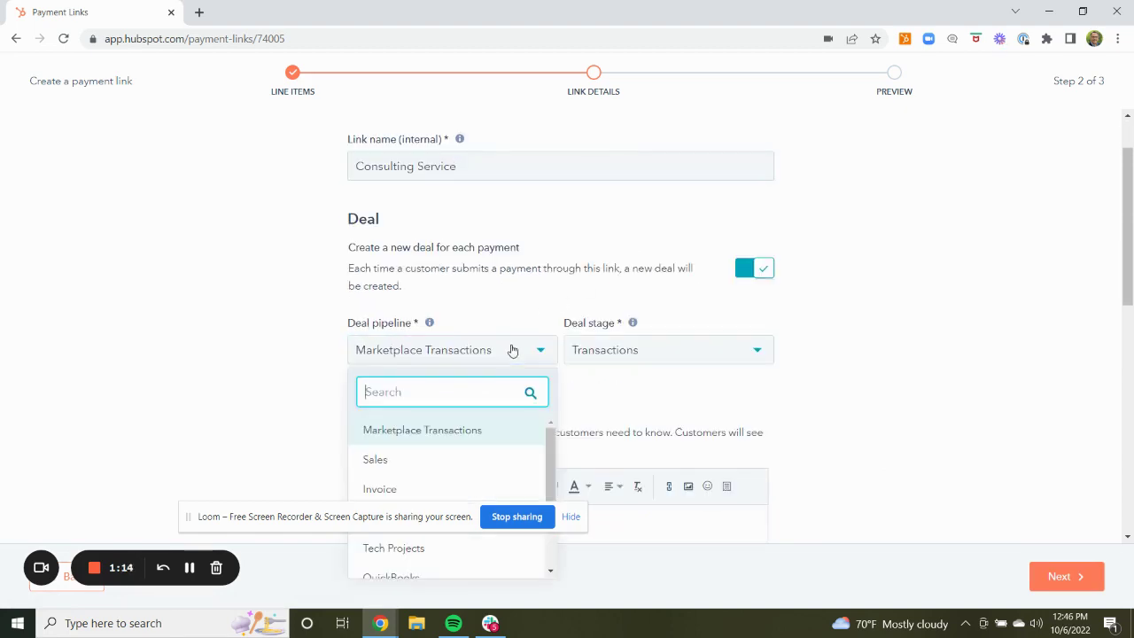
pyautogui.click(375, 460)
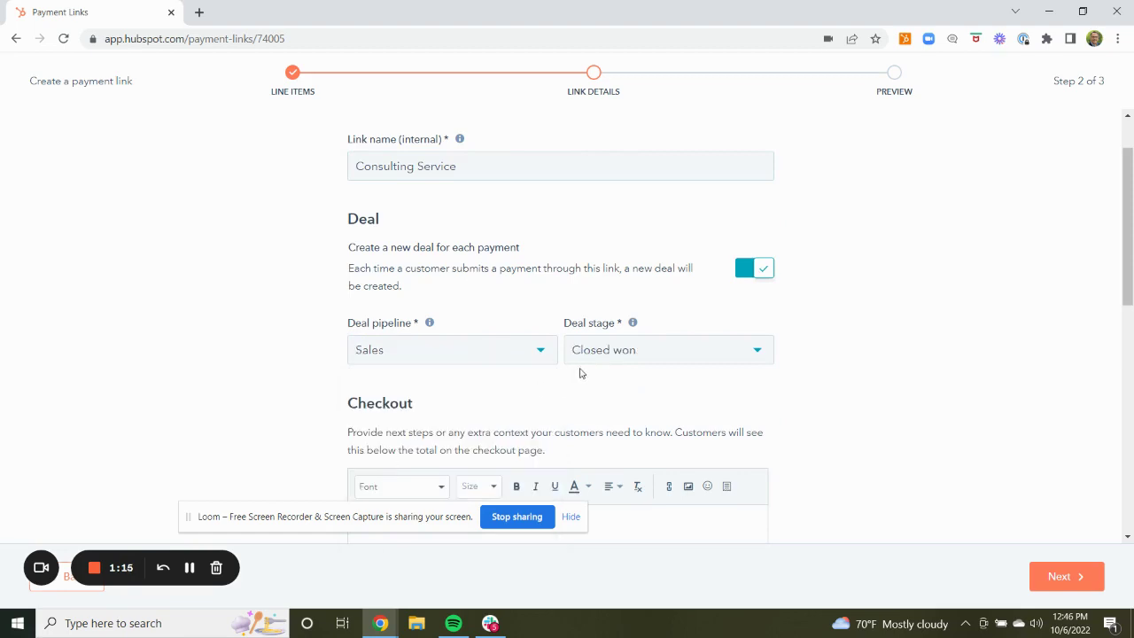
# - Review the checkout message, contact info, payment forms, address and confirmation options, and continue to the customer preview
pyautogui.scroll(-1, 970, 209)
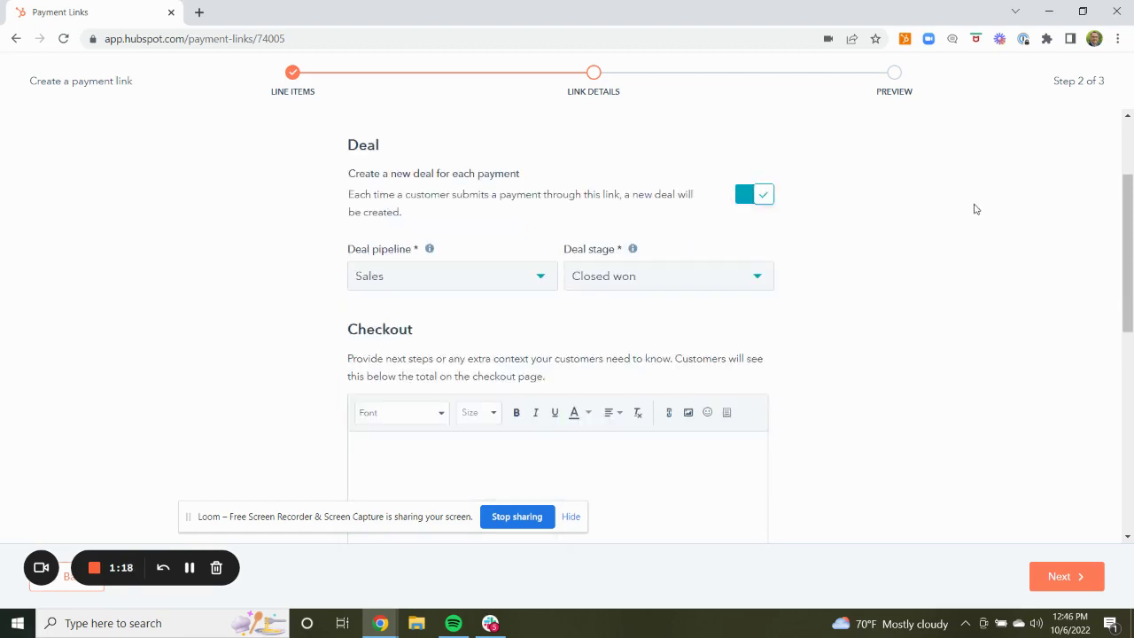
pyautogui.scroll(-2, 909, 235)
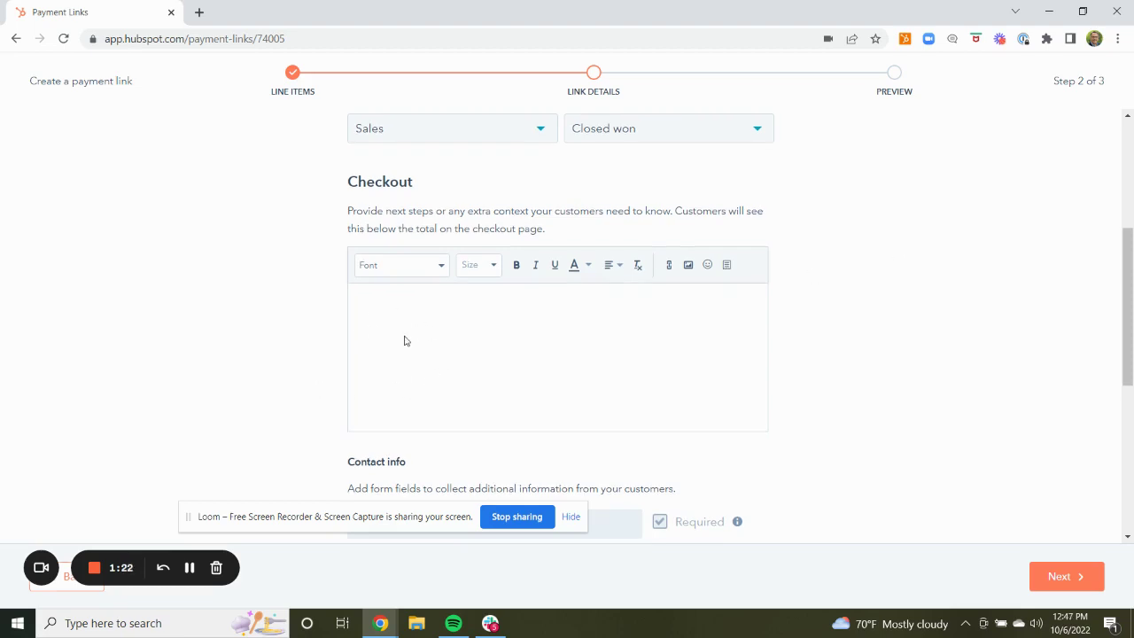
pyautogui.scroll(-2, 911, 283)
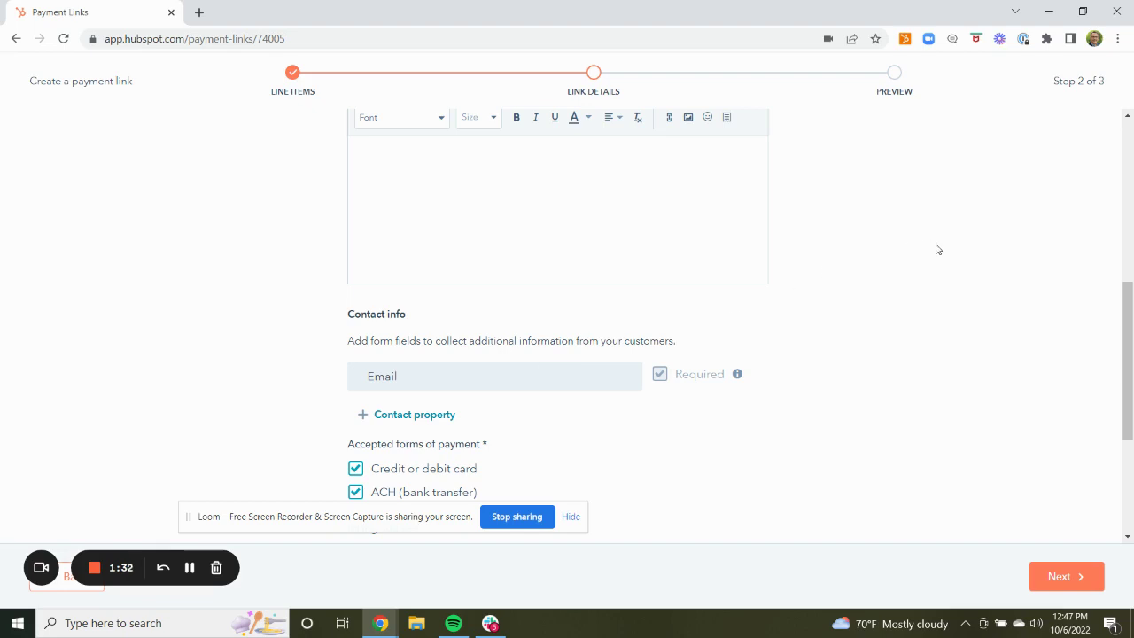
pyautogui.scroll(-1, 943, 253)
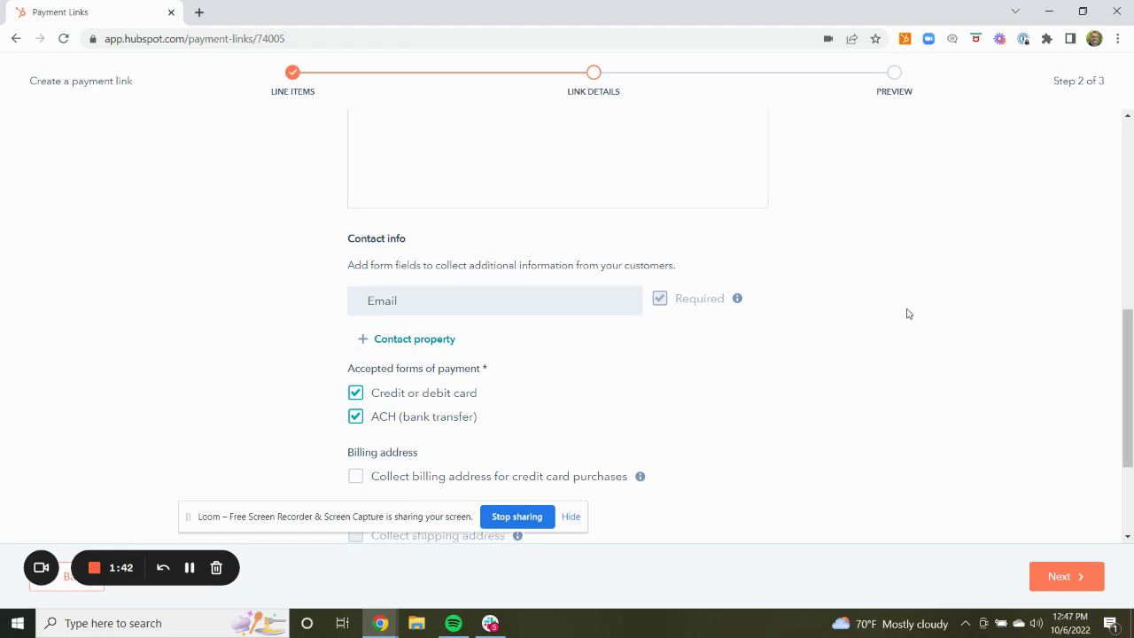
pyautogui.scroll(-1, 909, 314)
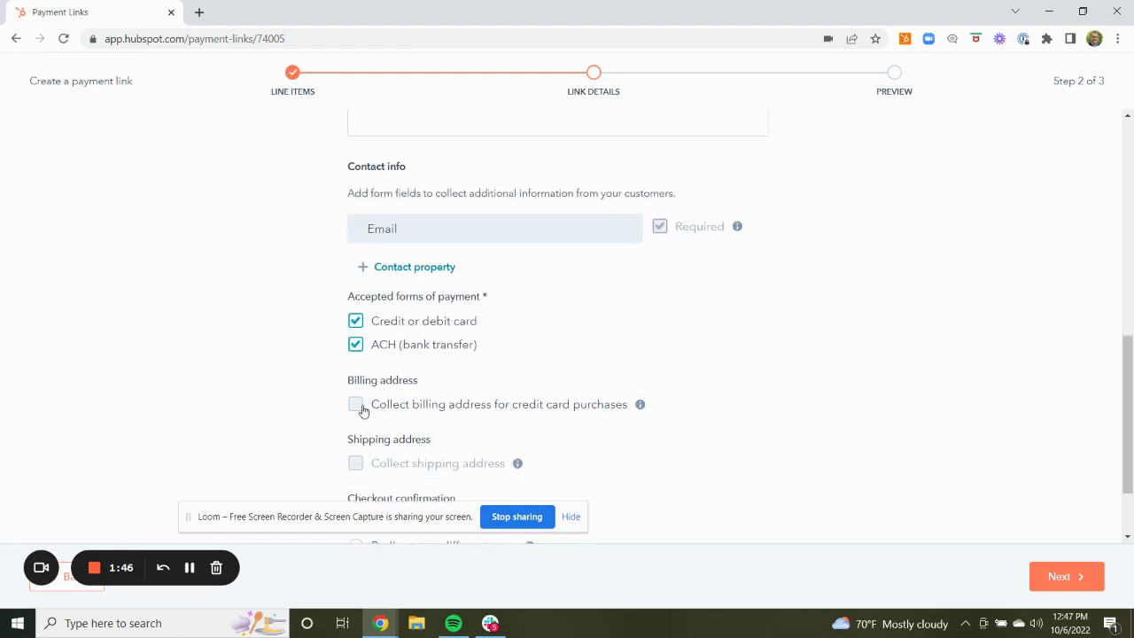
pyautogui.scroll(-1, 825, 363)
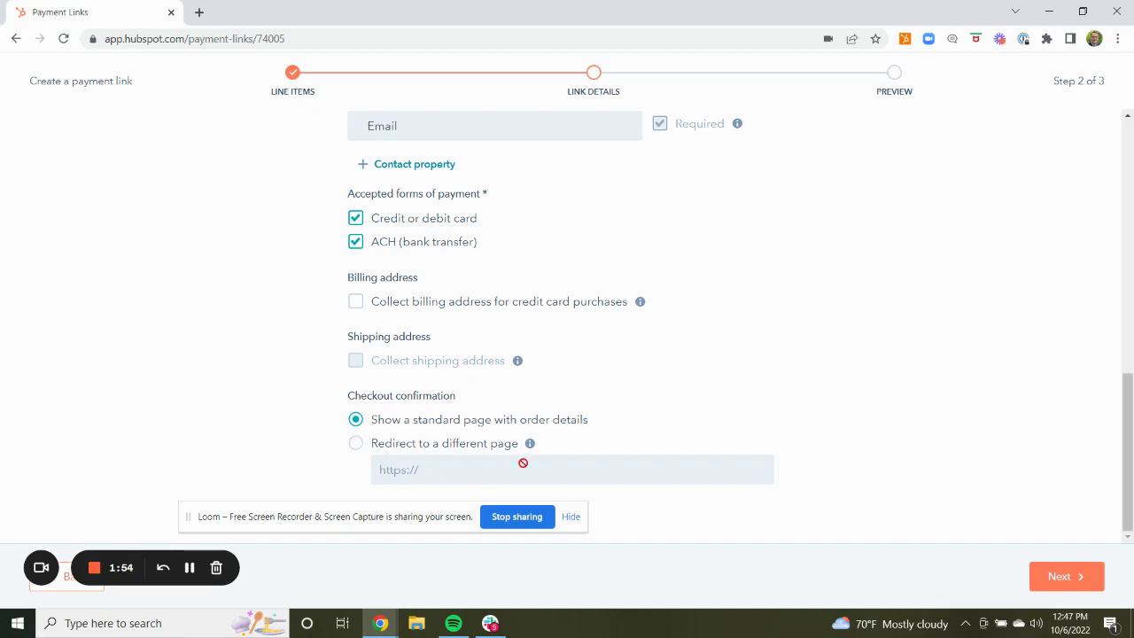
pyautogui.click(1068, 577)
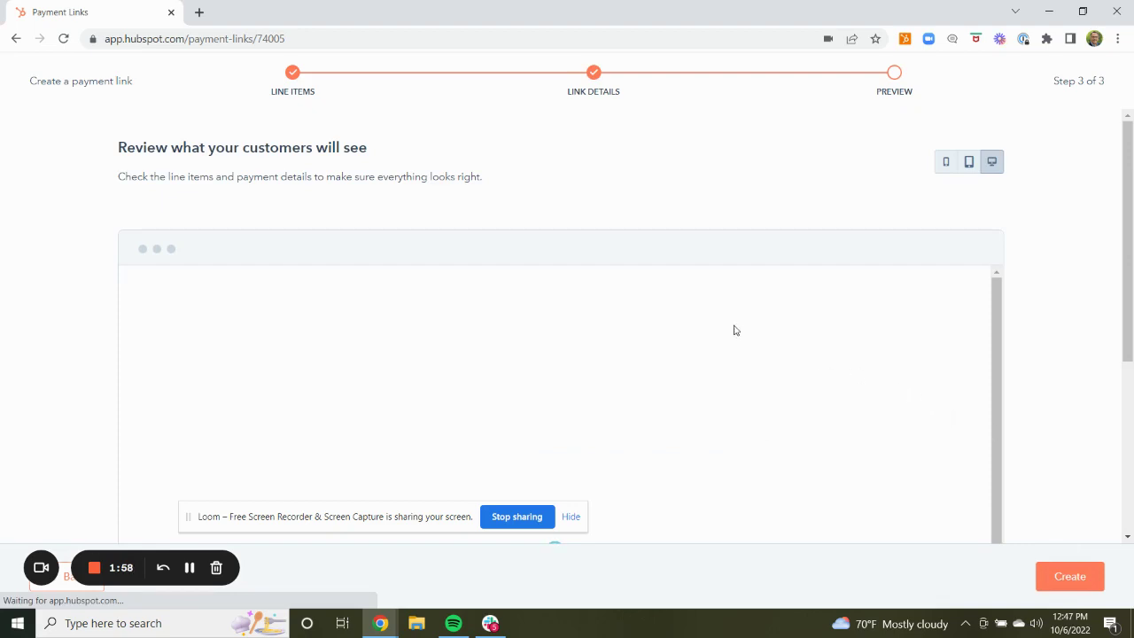
# - Examine the checkout page preview, including the logo, order summary, contact info and payment info fields
pyautogui.scroll(-1, 780, 257)
pyautogui.scroll(-1, 671, 279)
pyautogui.scroll(1, 463, 345)
pyautogui.scroll(-1, 463, 347)
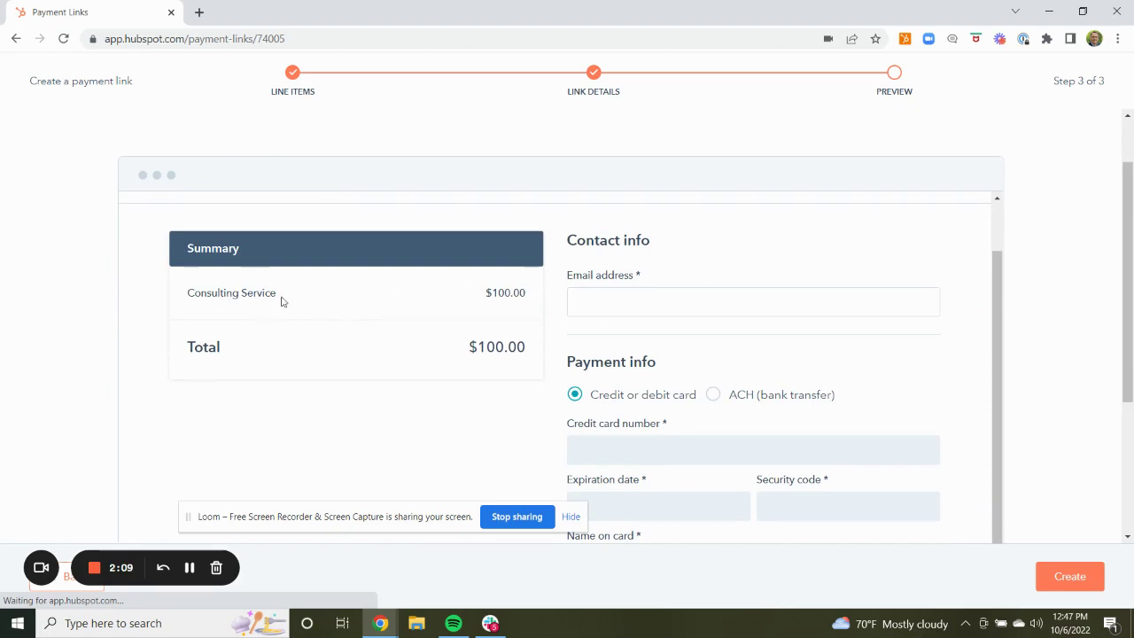
pyautogui.scroll(1, 325, 299)
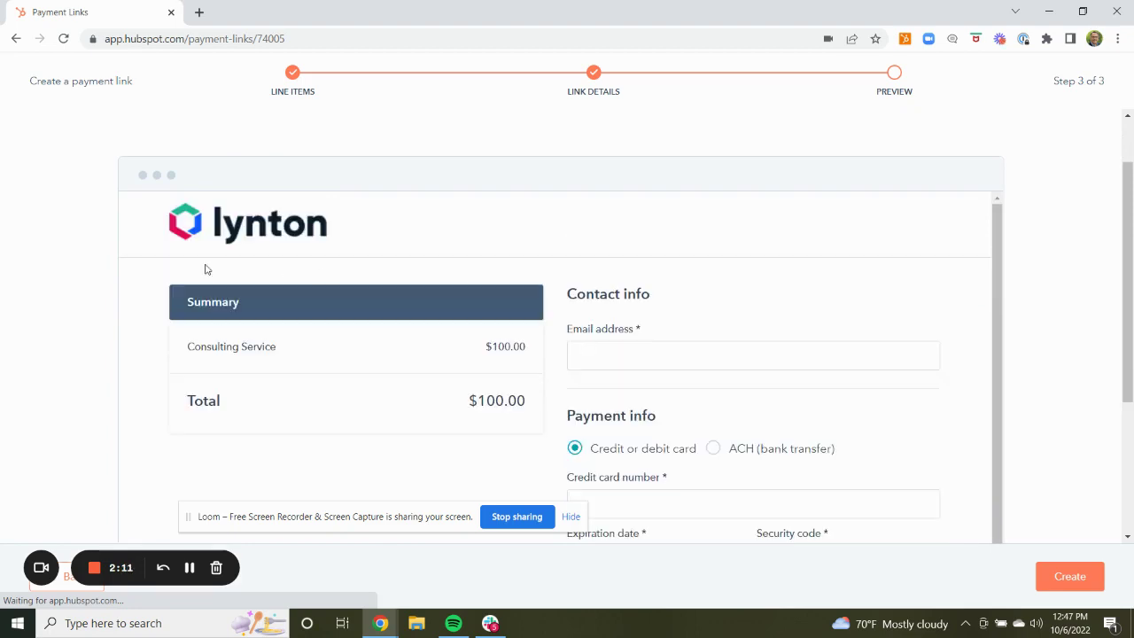
pyautogui.scroll(-1, 886, 276)
pyautogui.scroll(1, 393, 281)
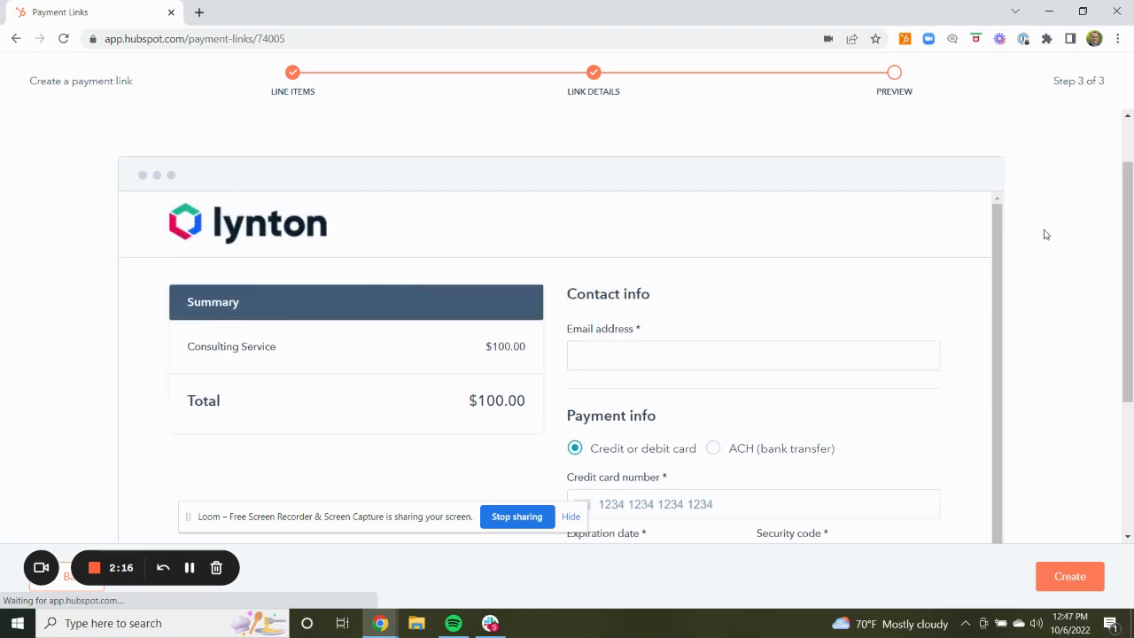
pyautogui.scroll(-2, 1046, 233)
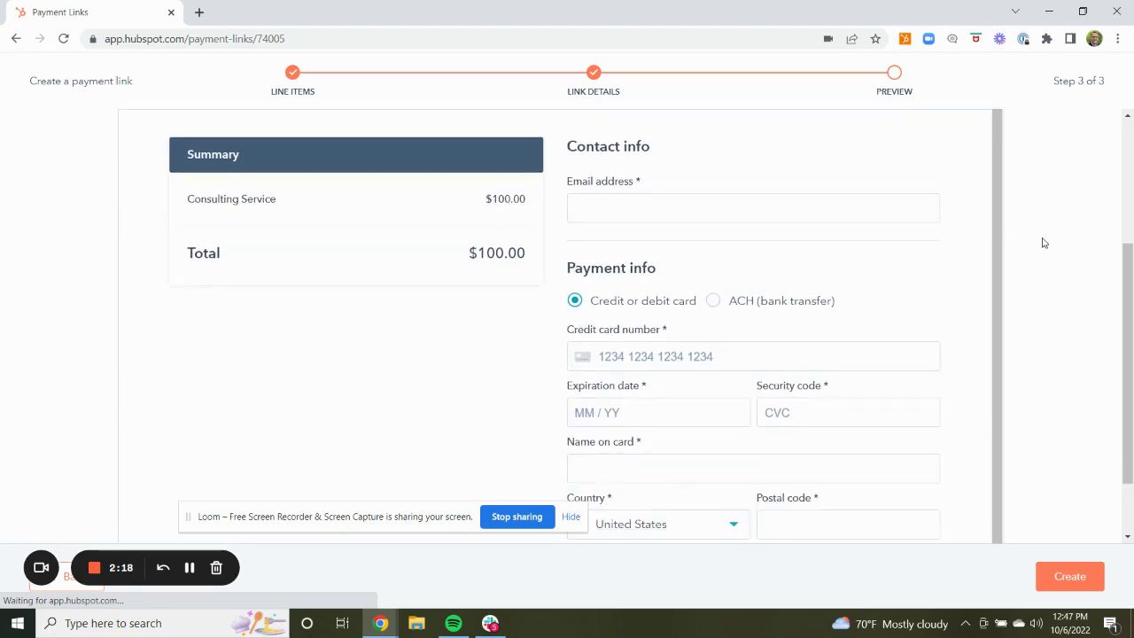
pyautogui.scroll(-1, 1041, 245)
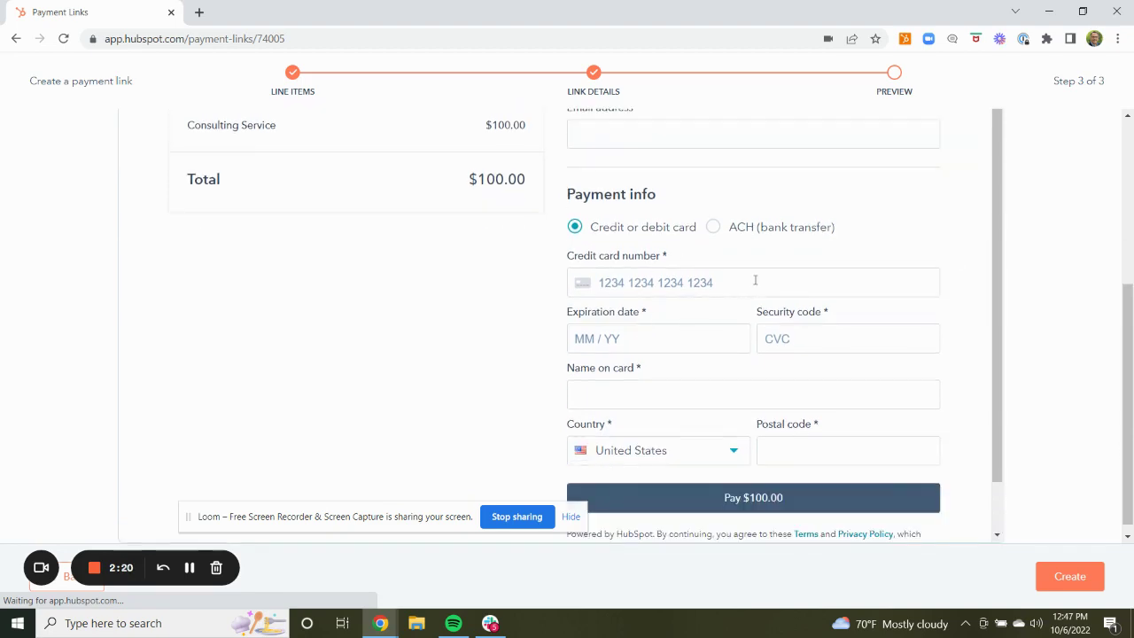
pyautogui.scroll(1, 770, 297)
pyautogui.scroll(-1, 770, 297)
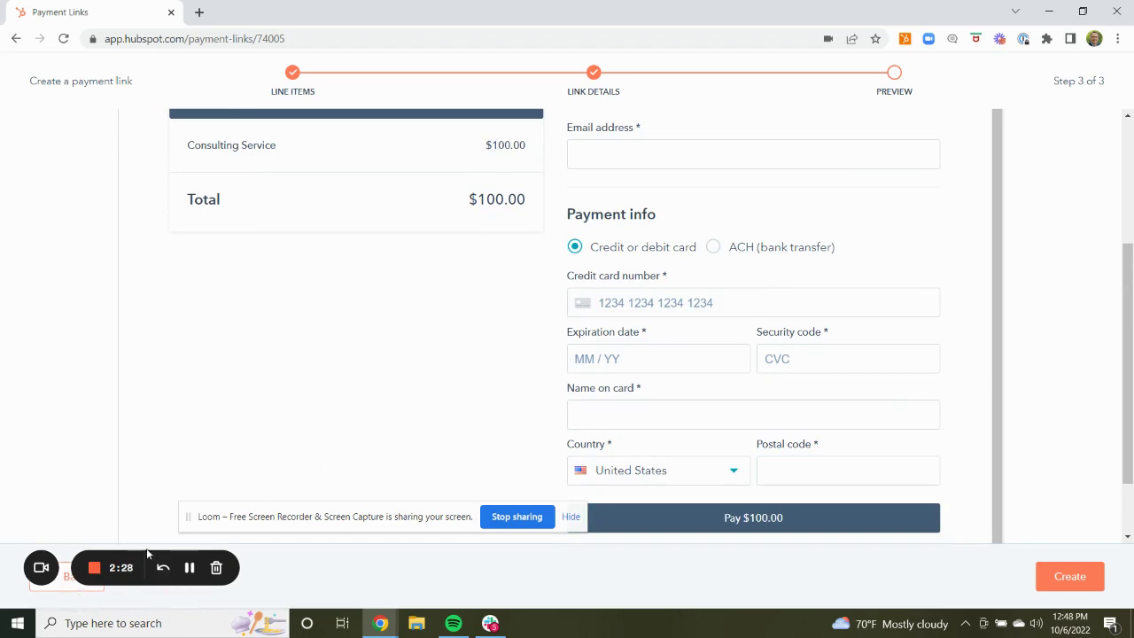
# - Leave the payment link wizard without creating the link and open the list of meeting scheduling pages
pyautogui.click(71, 577)
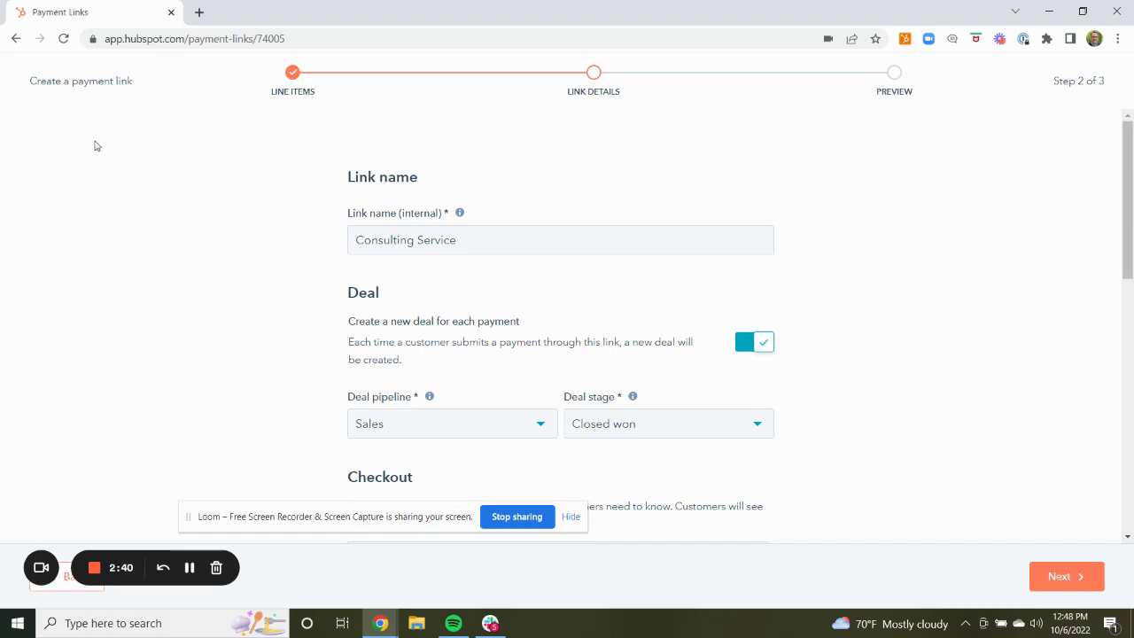
pyautogui.click(15, 40)
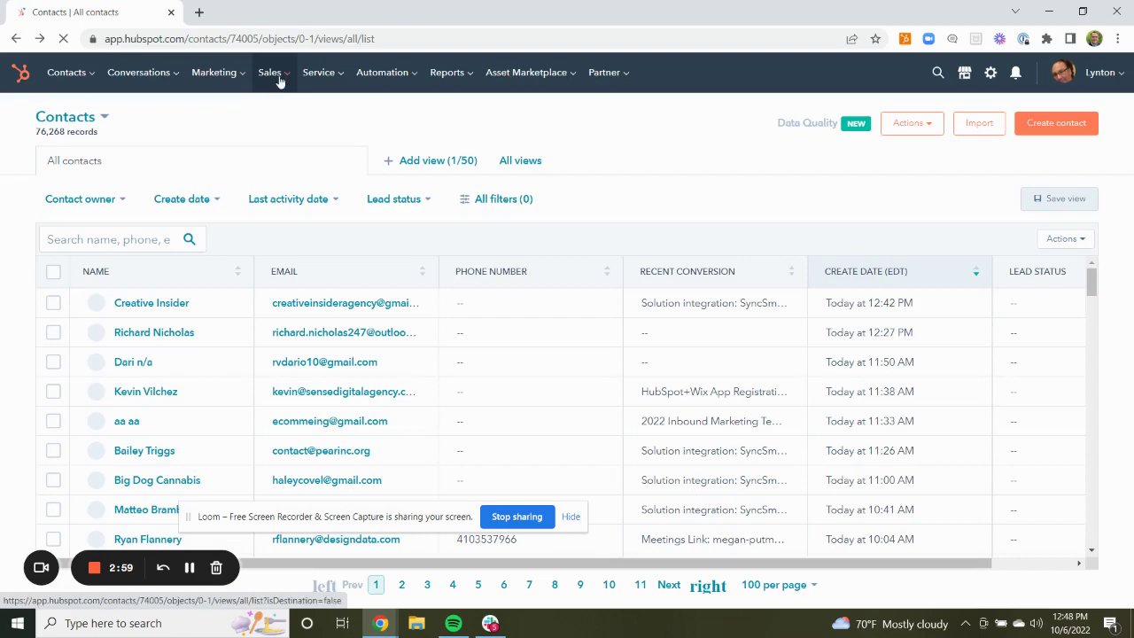
pyautogui.click(277, 75)
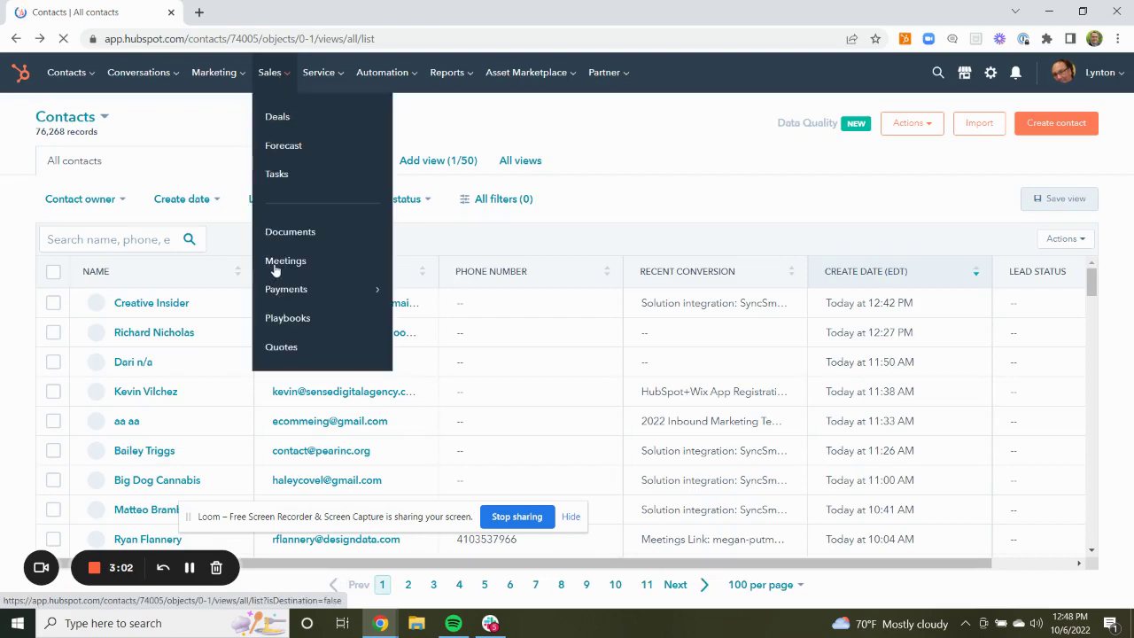
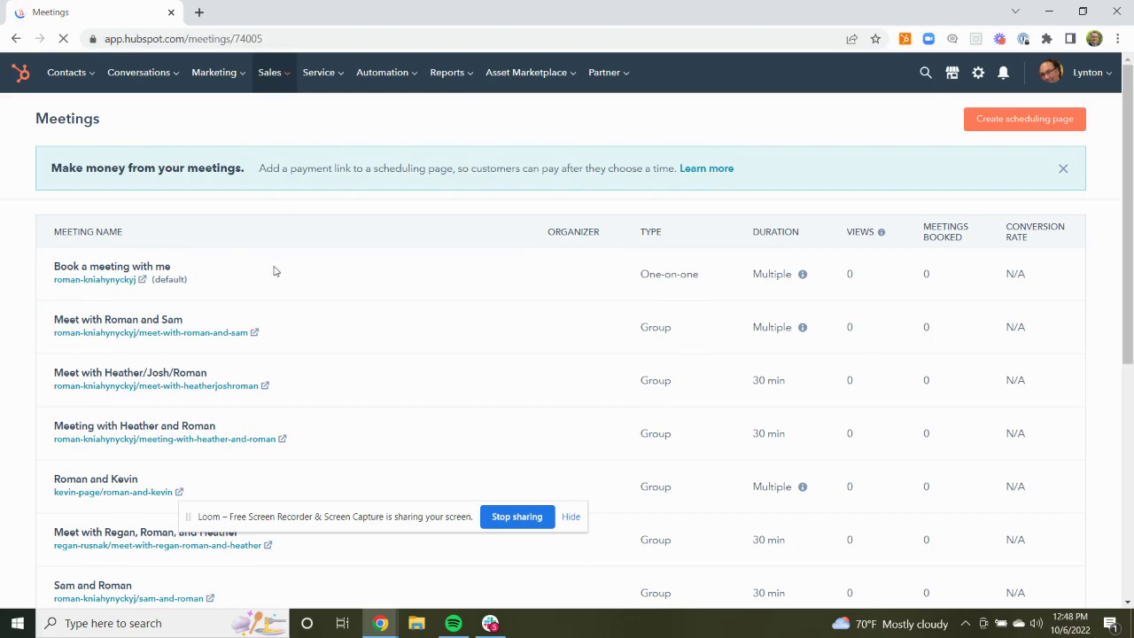
pyautogui.scroll(-1, 266, 284)
pyautogui.scroll(-1, 266, 286)
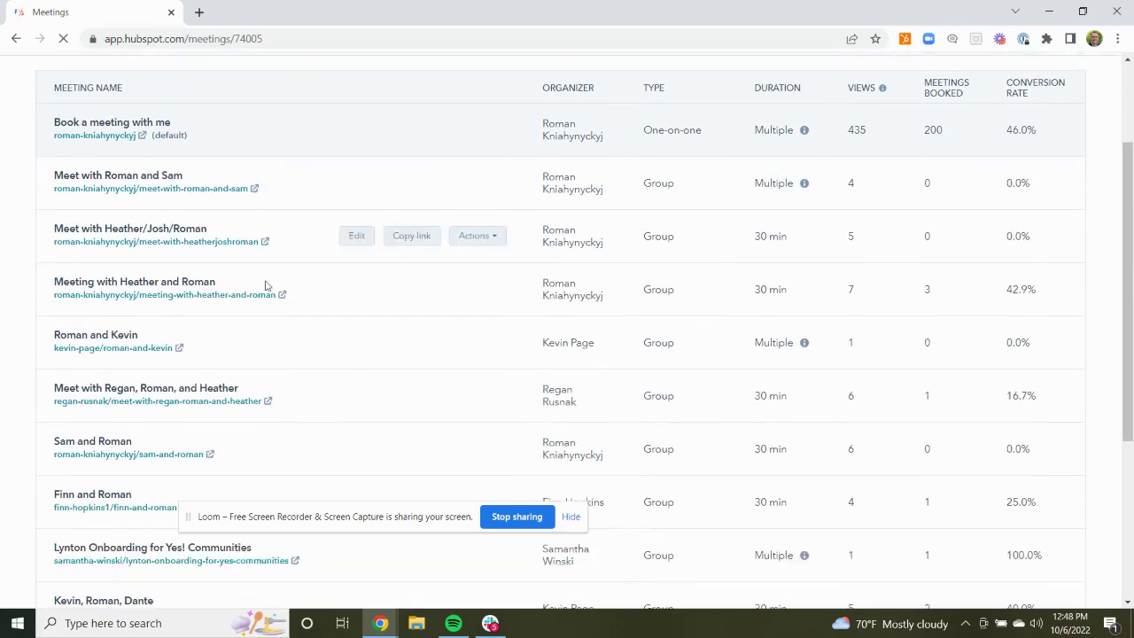
# - Look through the list of existing scheduling pages and start creating a new one-on-one scheduling page
pyautogui.scroll(-3, 266, 285)
pyautogui.scroll(-1, 266, 286)
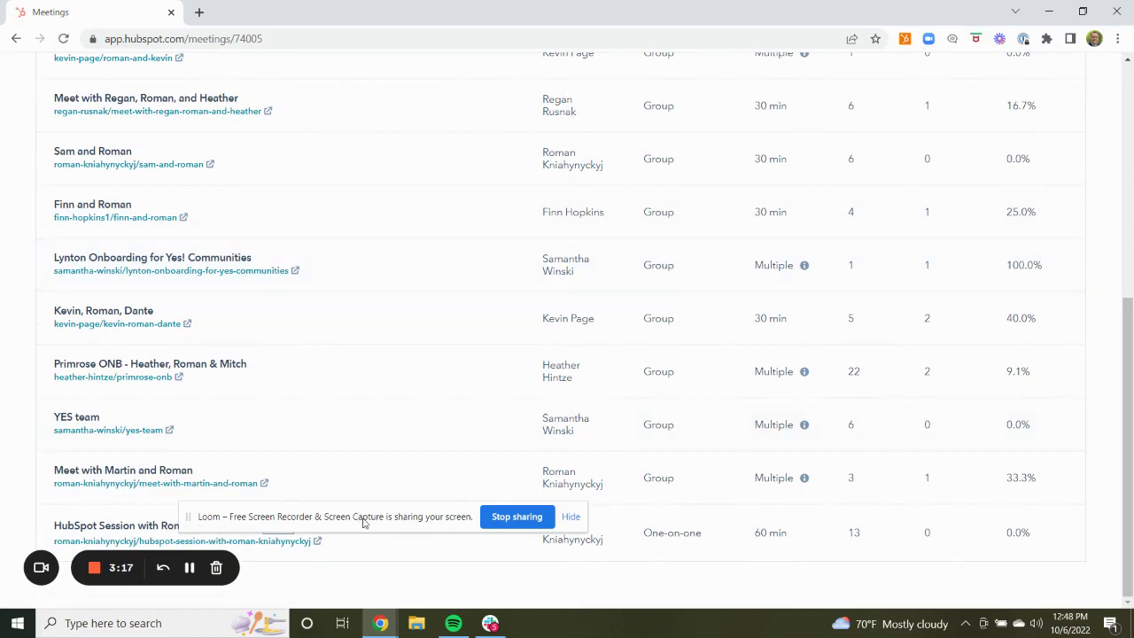
pyautogui.moveTo(366, 523); pyautogui.dragTo(403, 274)
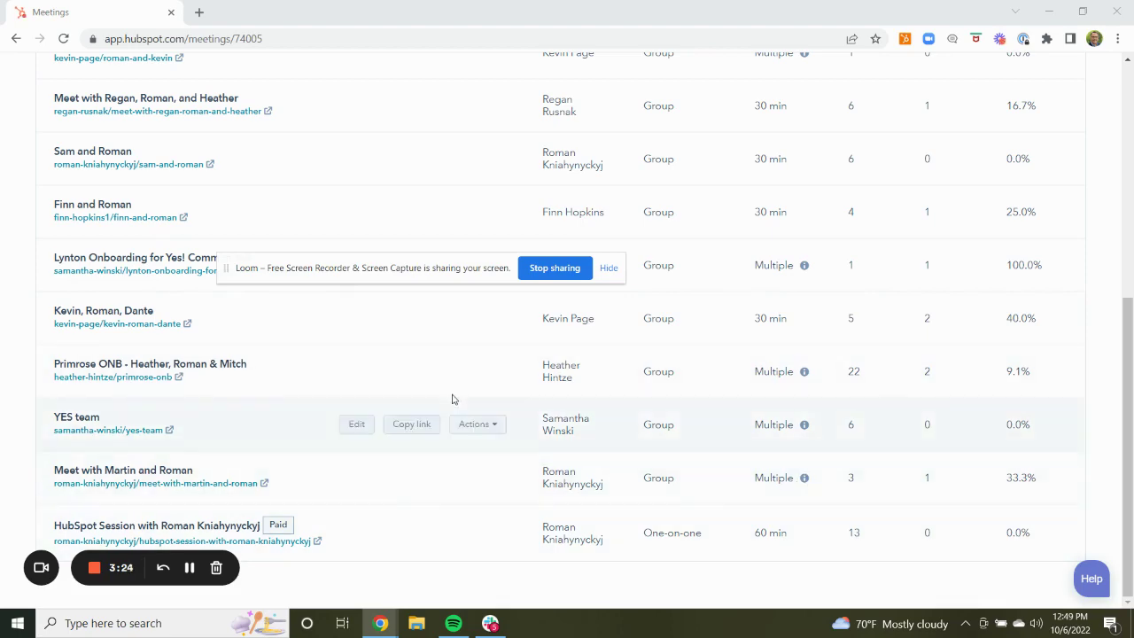
pyautogui.scroll(5, 452, 399)
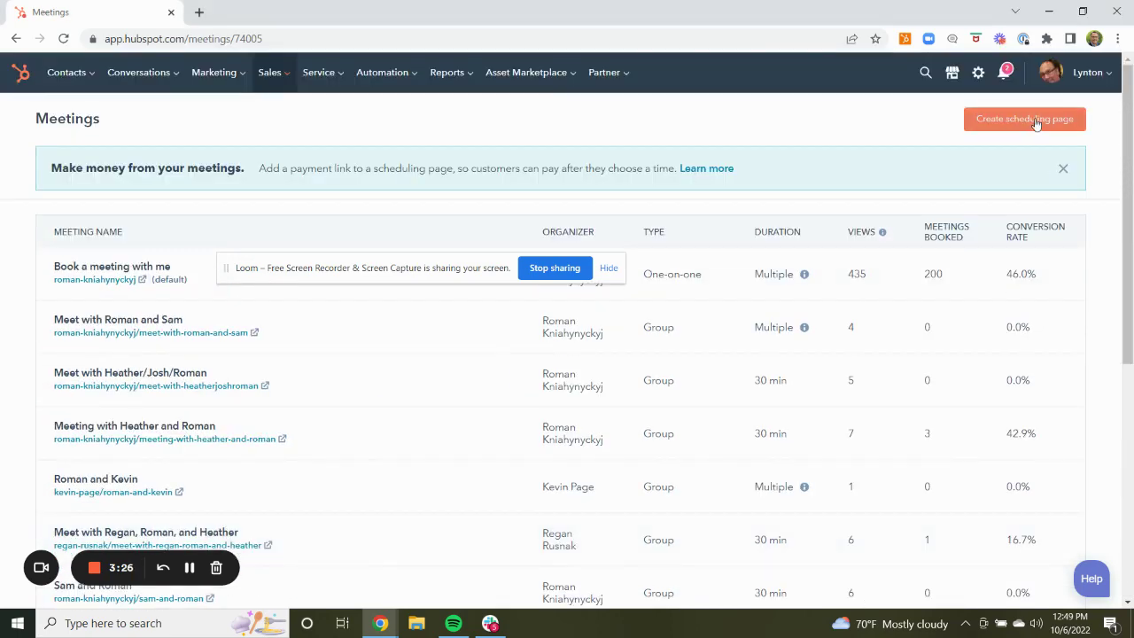
pyautogui.click(1034, 119)
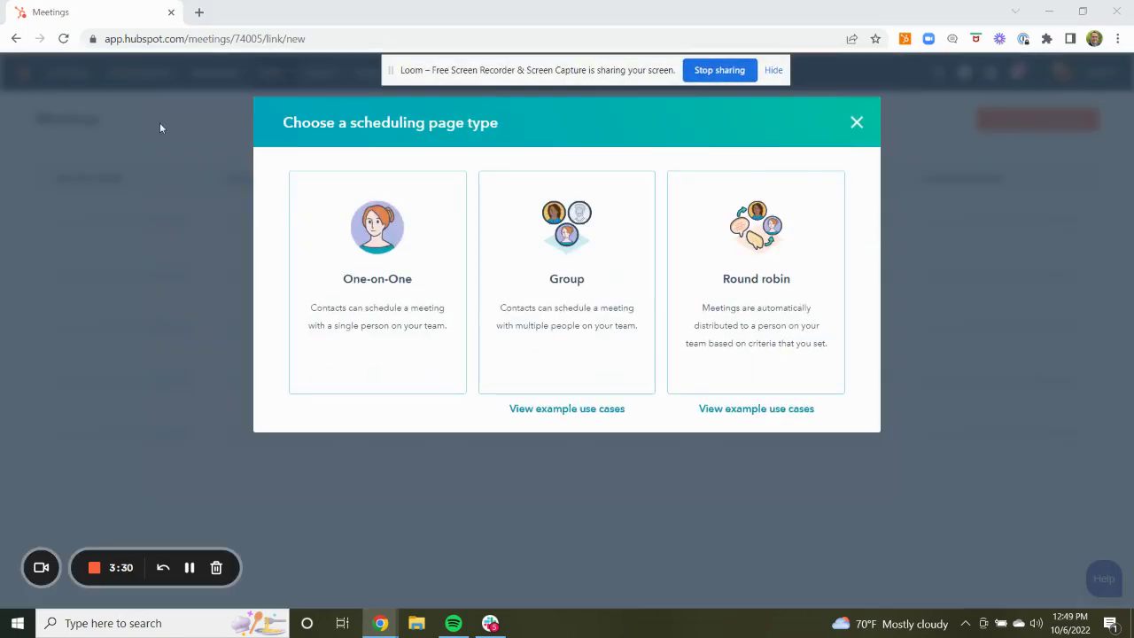
pyautogui.click(353, 272)
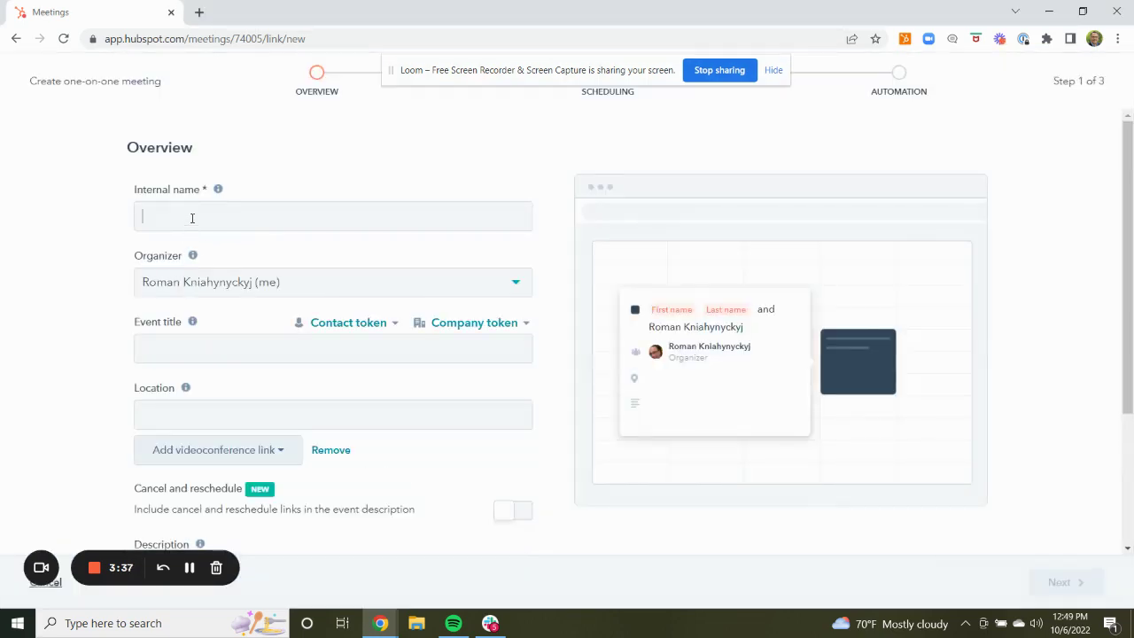
# - Enter "Consulting Service" as the internal name of the one-on-one meeting
pyautogui.click(192, 218)
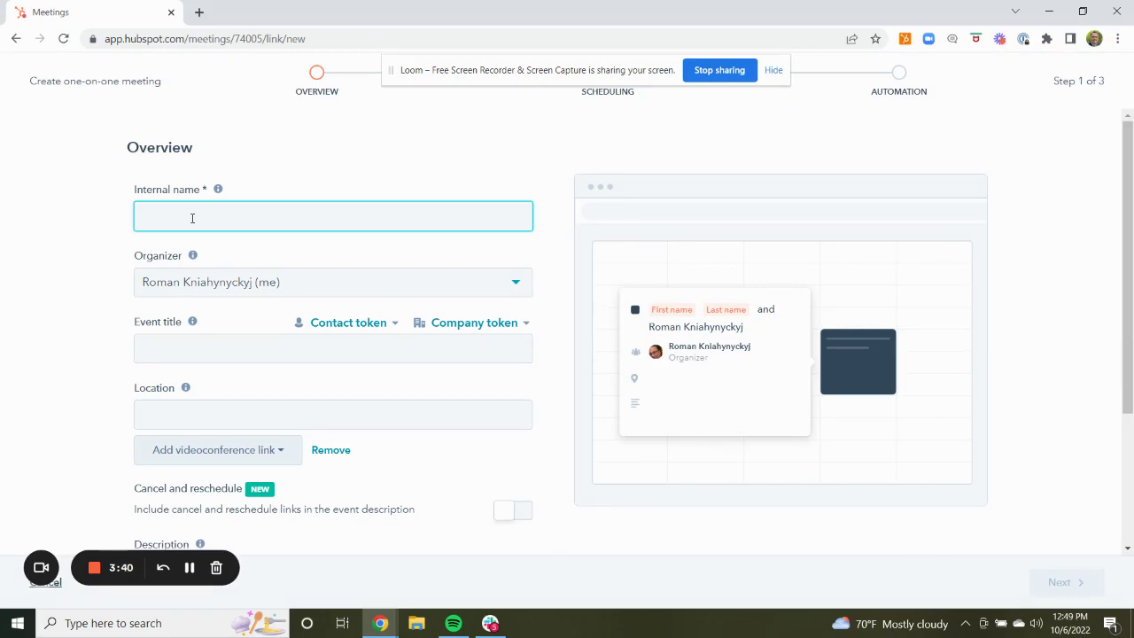
pyautogui.write('Consulting ')
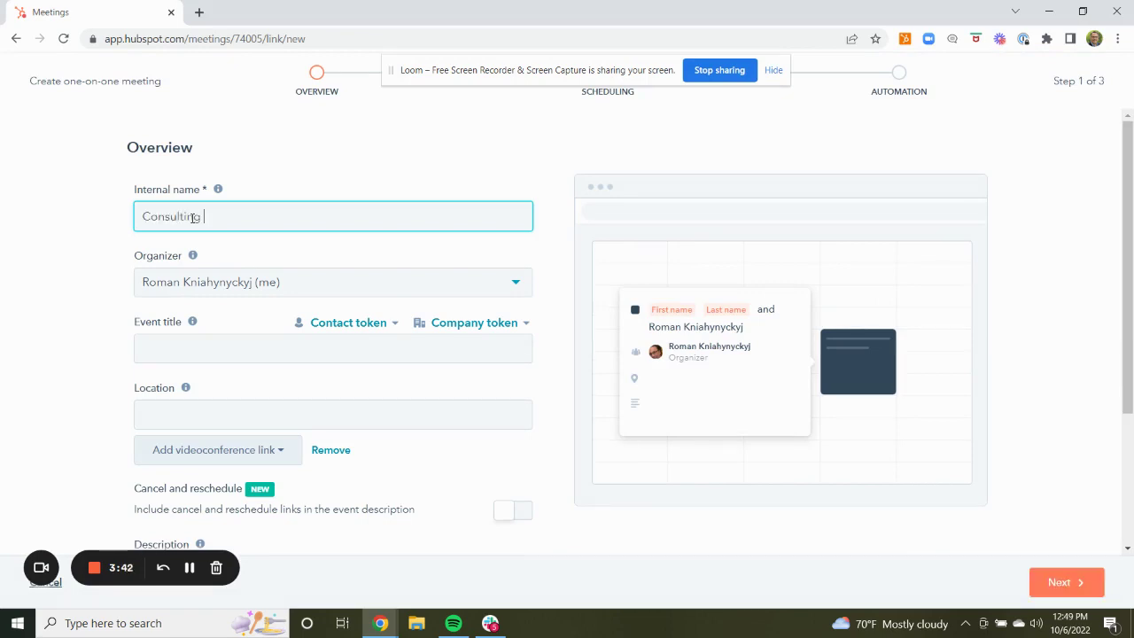
pyautogui.write('Service')
# - Set the event title to "Consulting Service for" followed by the Company name token
pyautogui.click(180, 345)
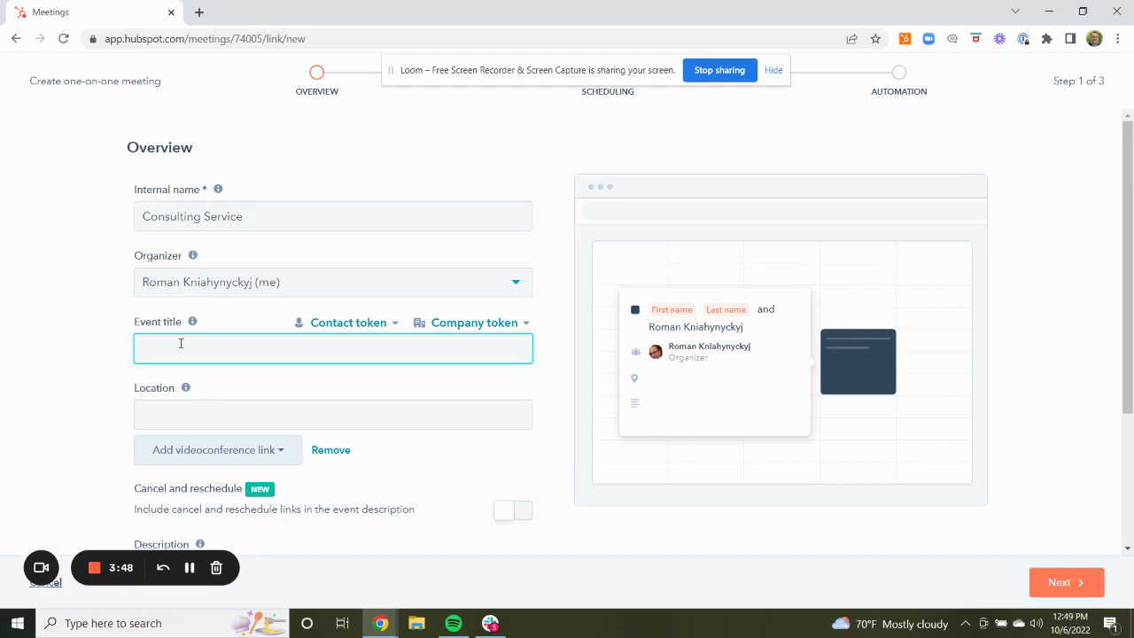
pyautogui.write('Con')
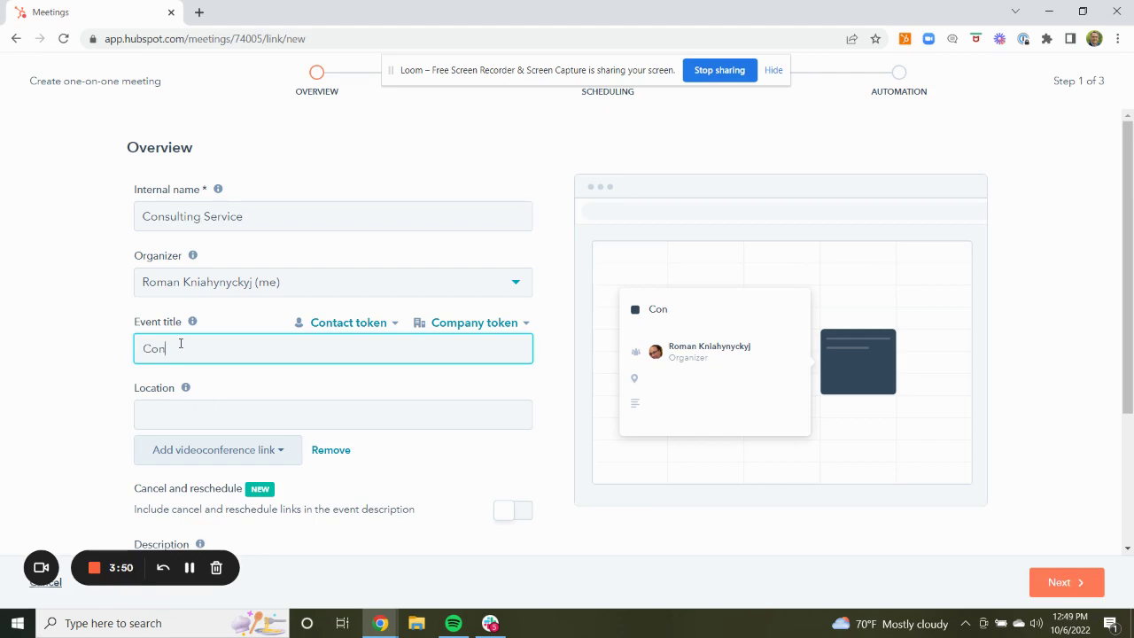
pyautogui.write('sul')
pyautogui.write('tiu')
pyautogui.write('ng Servic')
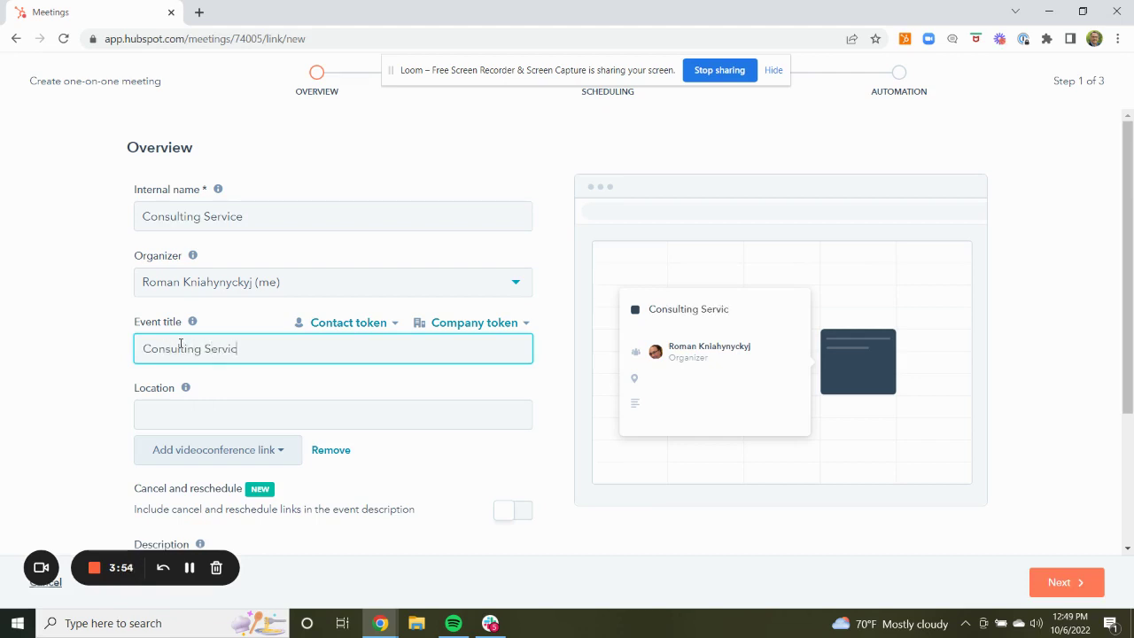
pyautogui.write('e for')
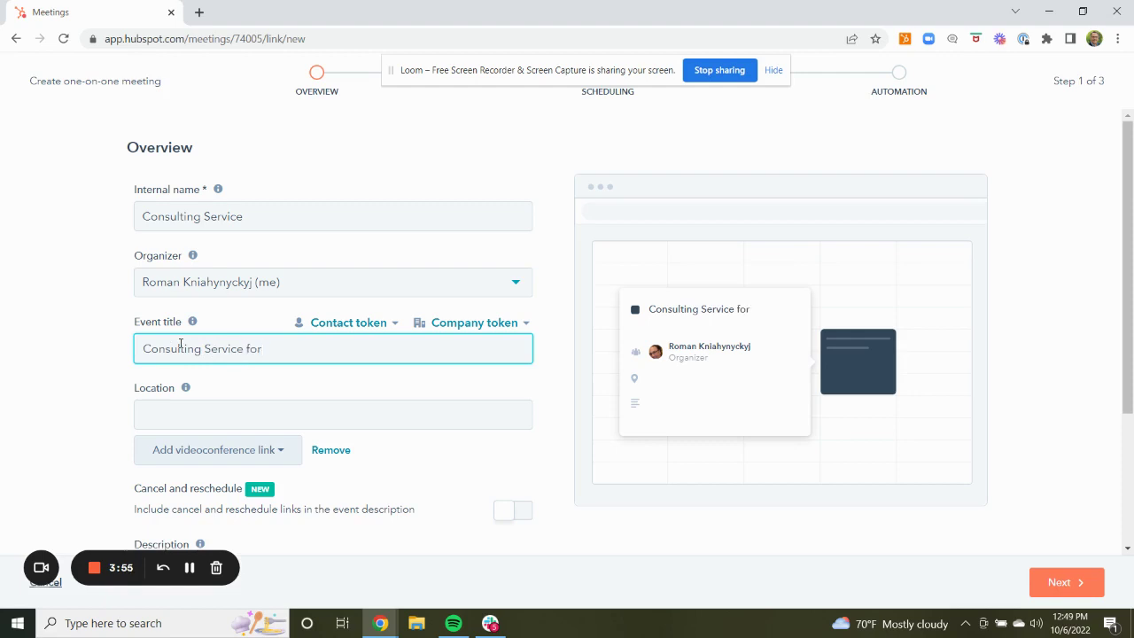
pyautogui.click(517, 324)
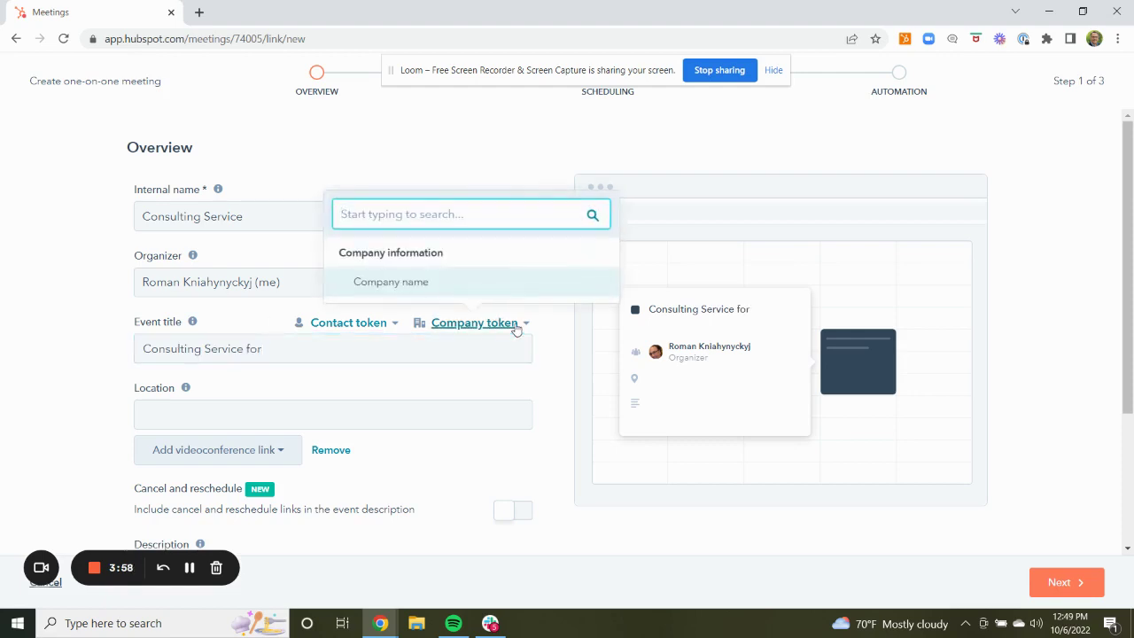
pyautogui.click(469, 287)
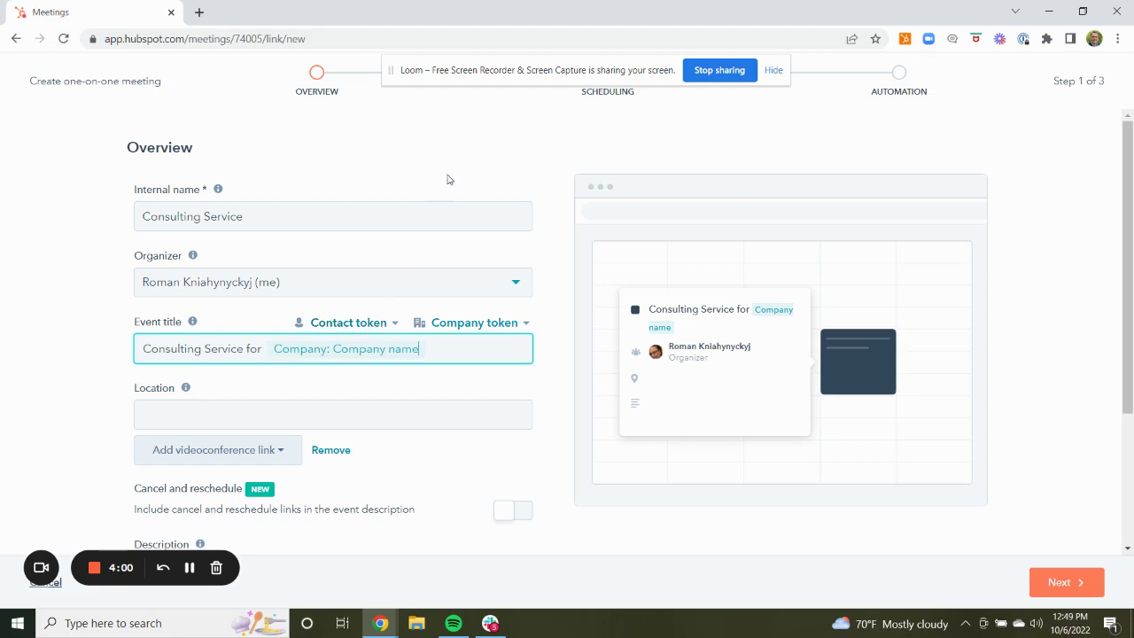
# - Check which videoconference link options are offered for the meeting location, without choosing one
pyautogui.scroll(-1, 463, 136)
pyautogui.scroll(-1, 357, 313)
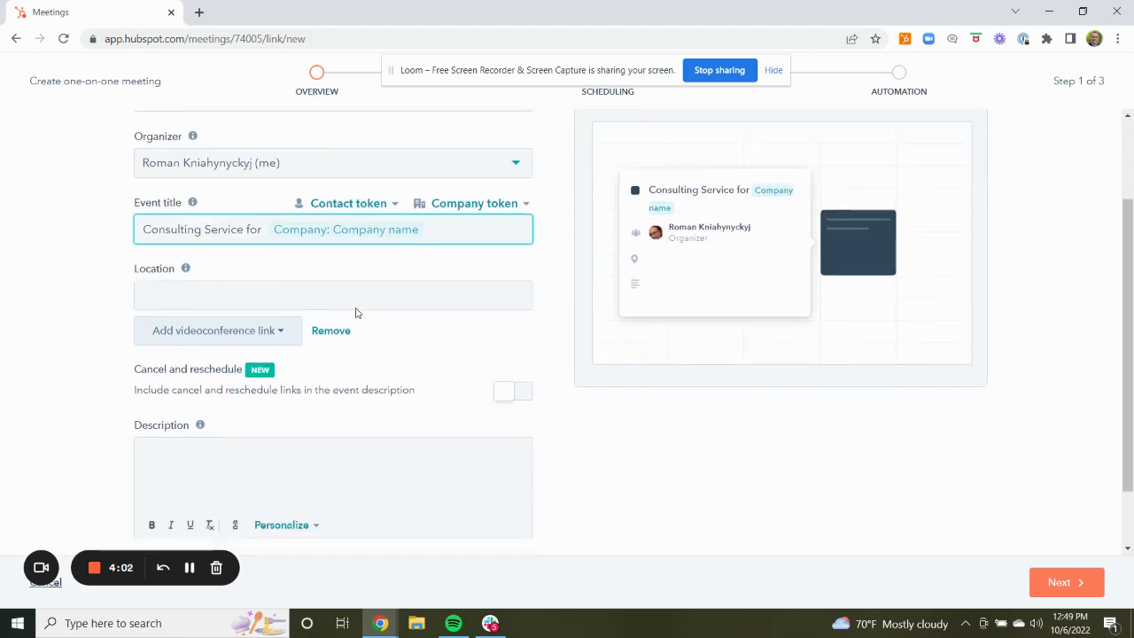
pyautogui.click(263, 308)
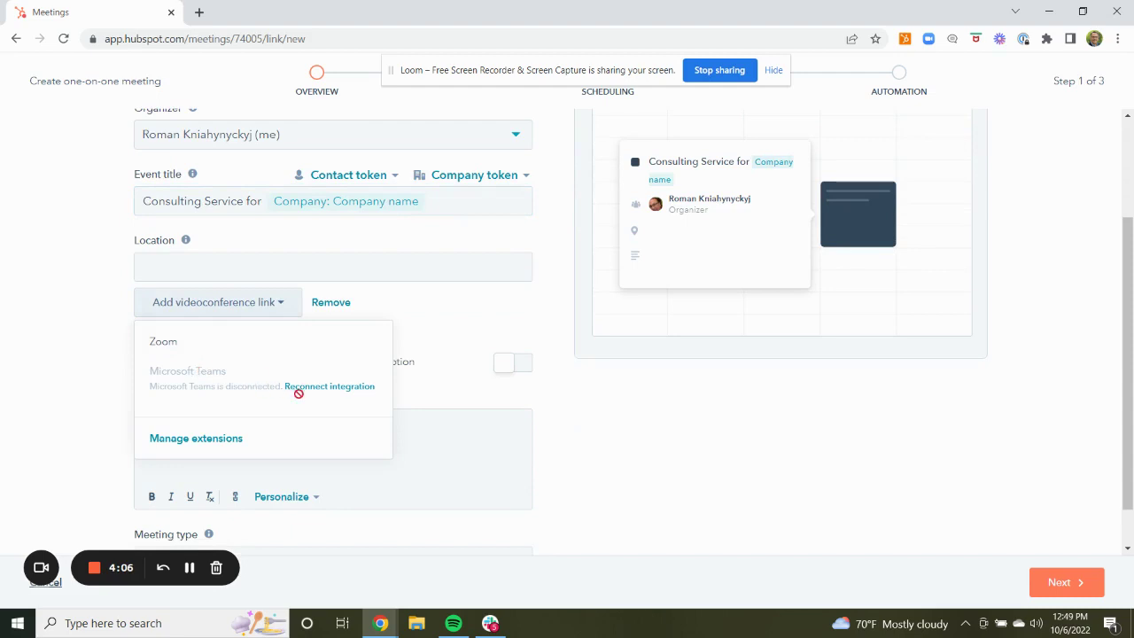
pyautogui.click(434, 289)
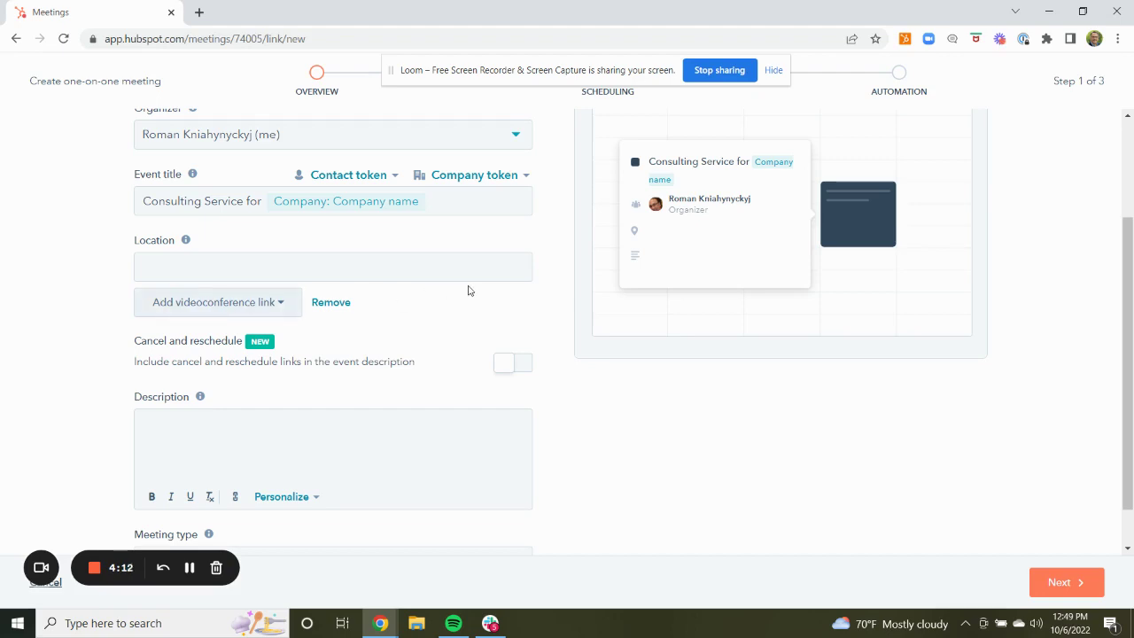
# - Set the meeting type to Paid HubSpot Training and continue to the scheduling settings
pyautogui.scroll(-1, 469, 291)
pyautogui.scroll(-1, 470, 290)
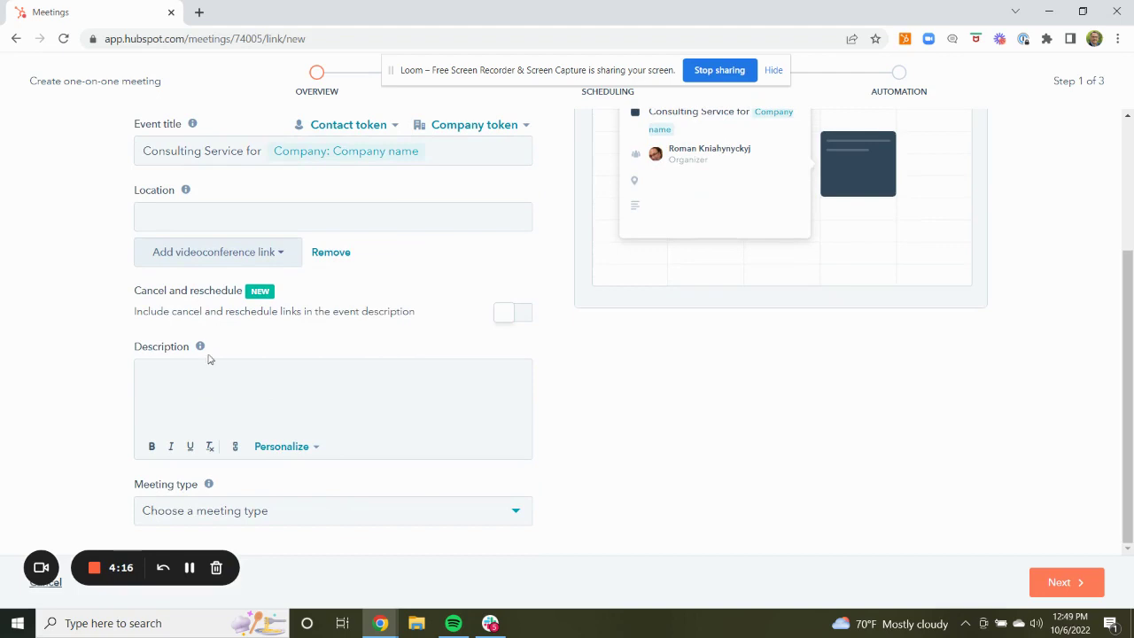
pyautogui.click(470, 514)
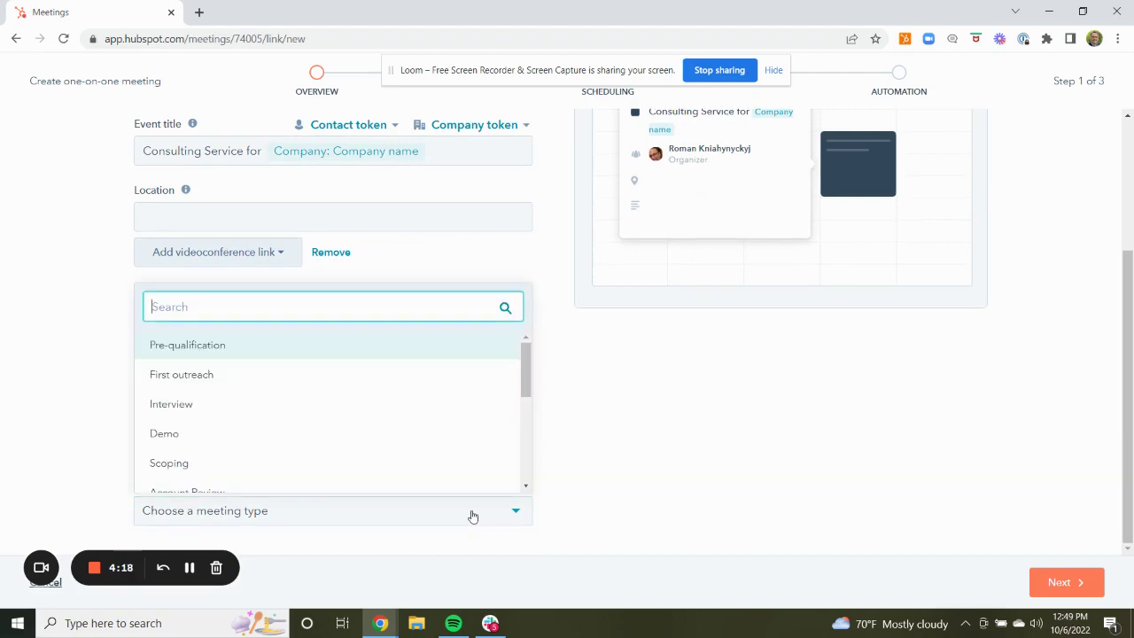
pyautogui.scroll(-3, 425, 390)
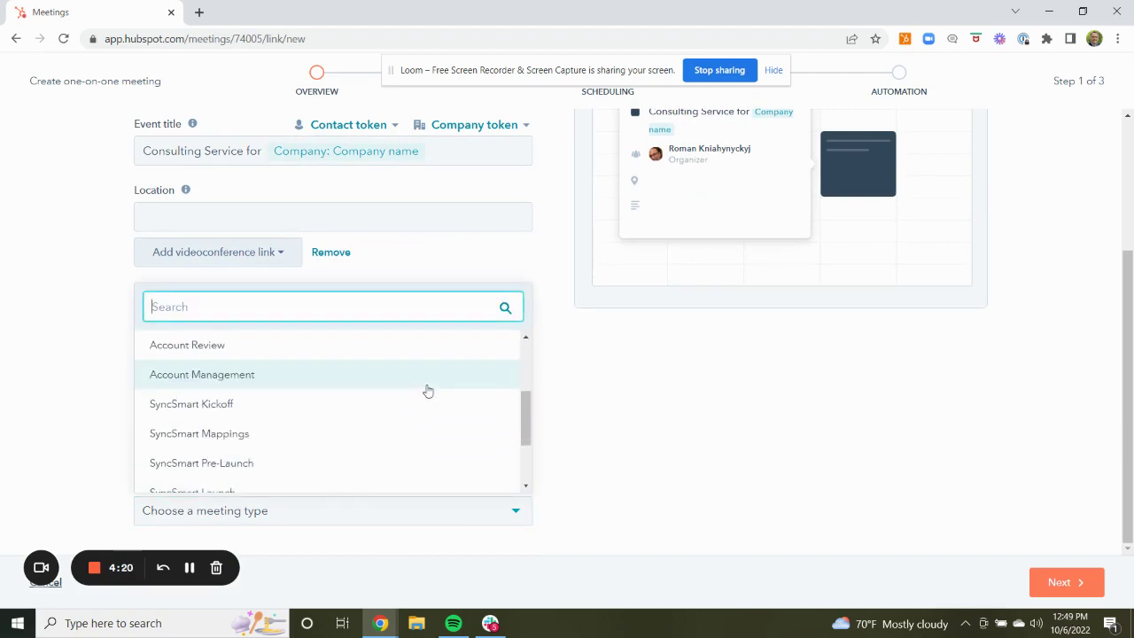
pyautogui.scroll(-3, 425, 392)
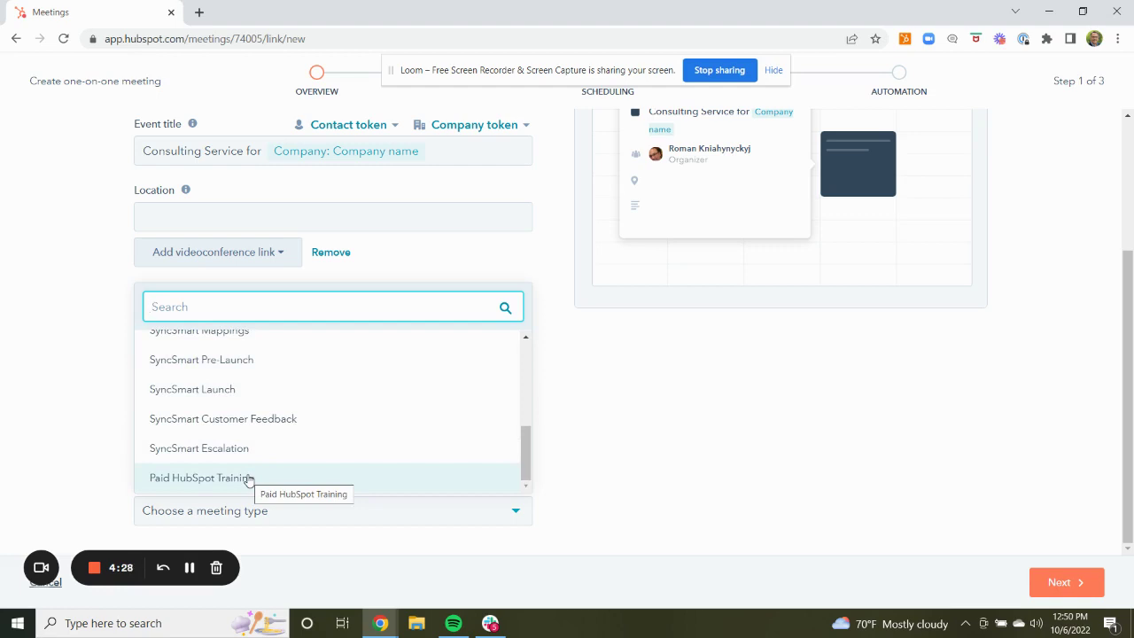
pyautogui.click(203, 477)
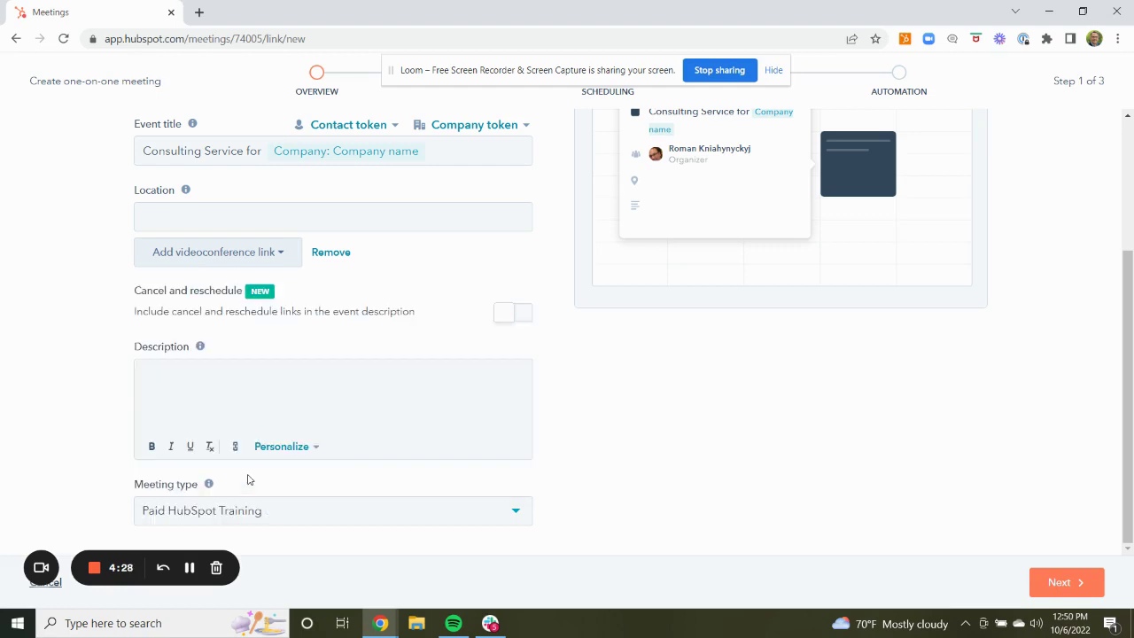
pyautogui.click(1068, 584)
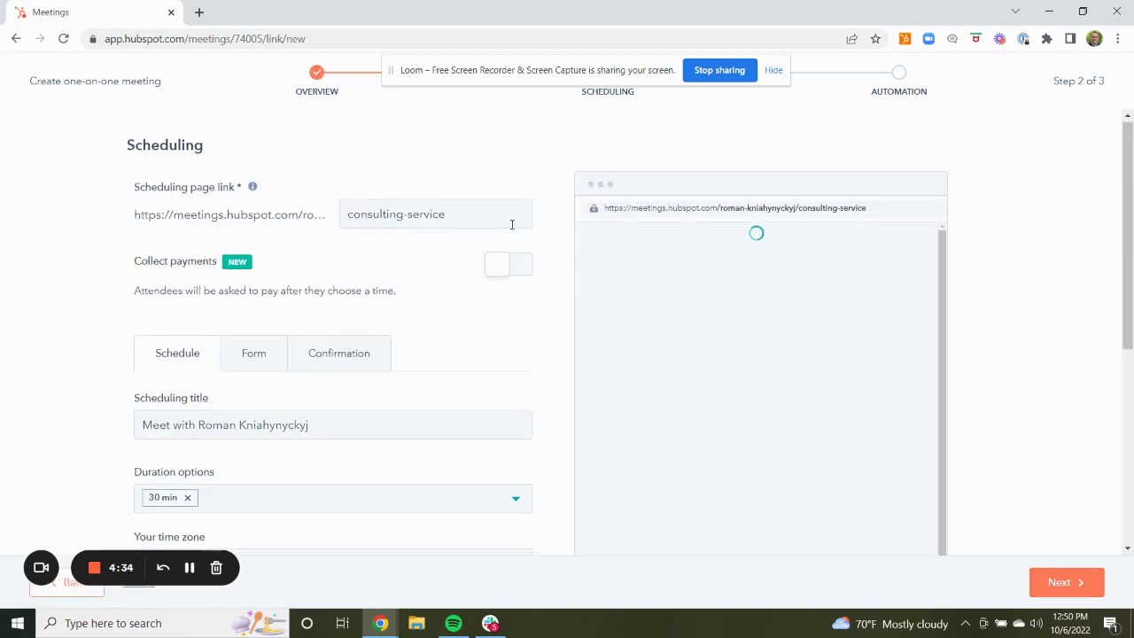
# - Review the scheduling page settings and enable the pre-meeting reminder email in the automation stage
pyautogui.scroll(-2, 454, 264)
pyautogui.scroll(-1, 449, 263)
pyautogui.scroll(2, 448, 264)
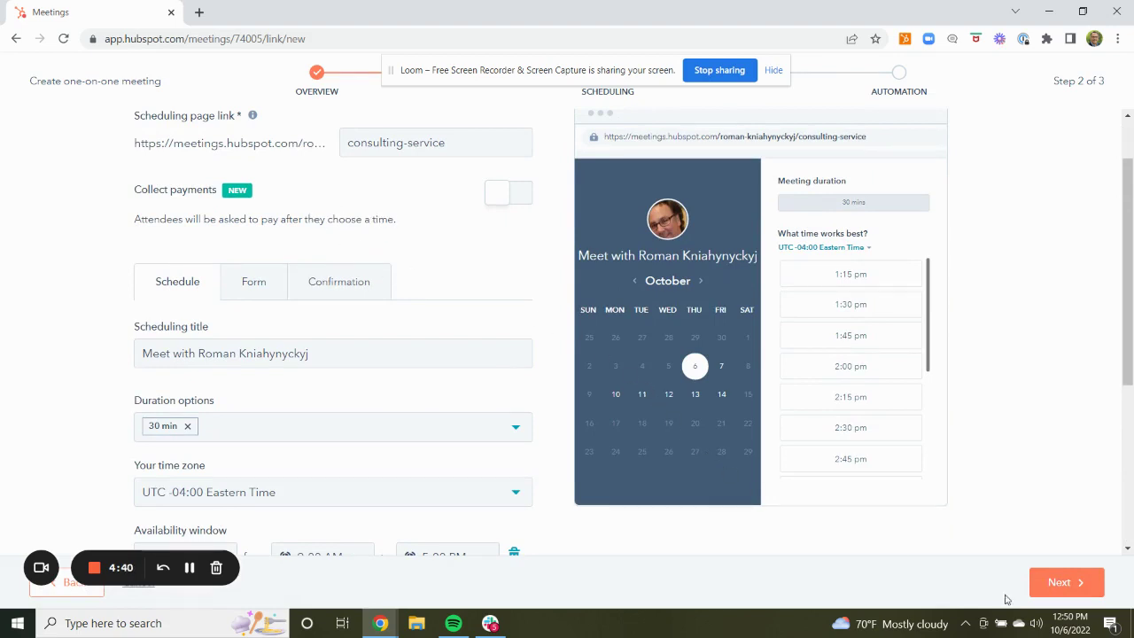
pyautogui.click(1080, 586)
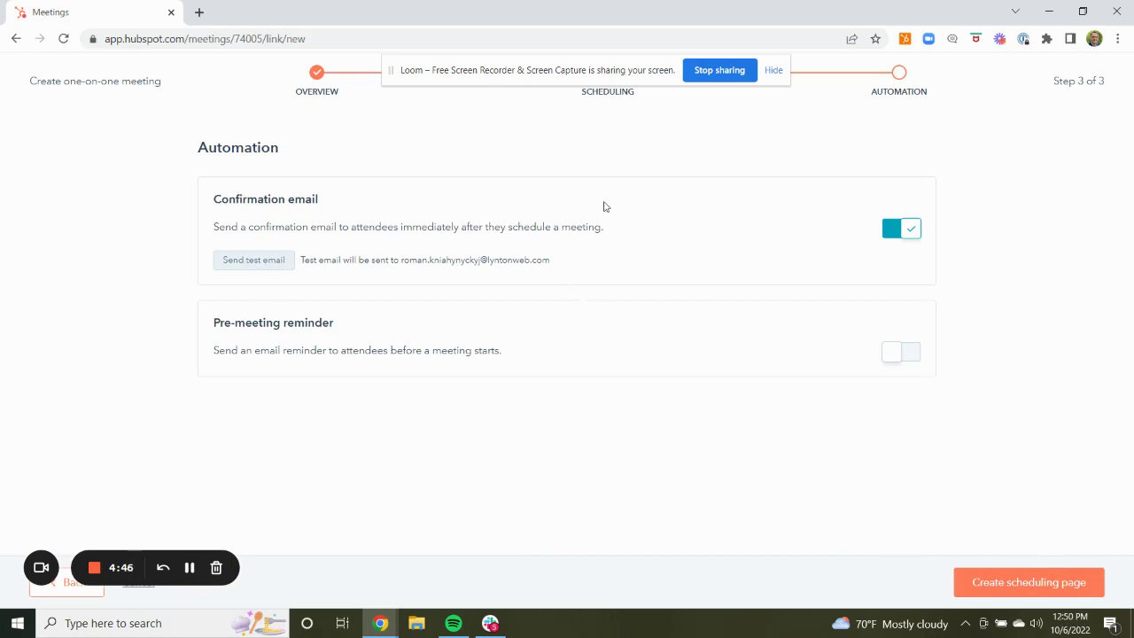
pyautogui.click(900, 353)
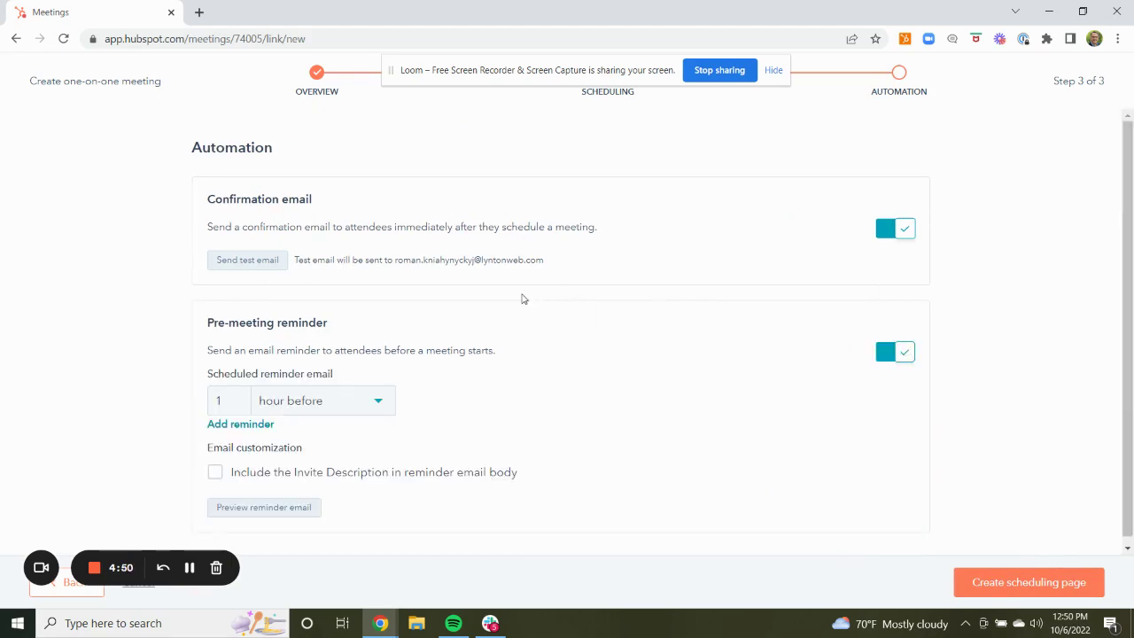